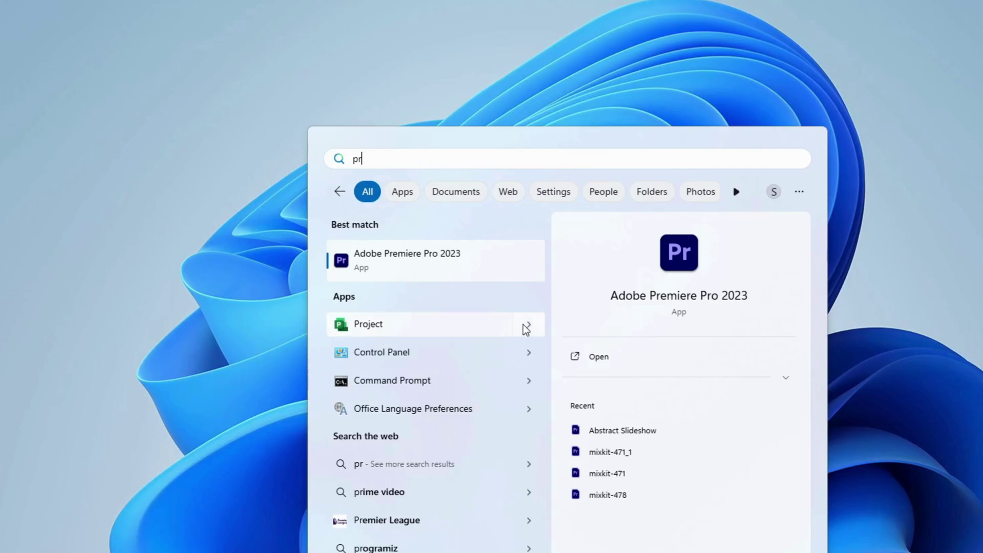
# Select the Microsoft Project app in the Start search results and open it.
pyautogui.click(530, 323)
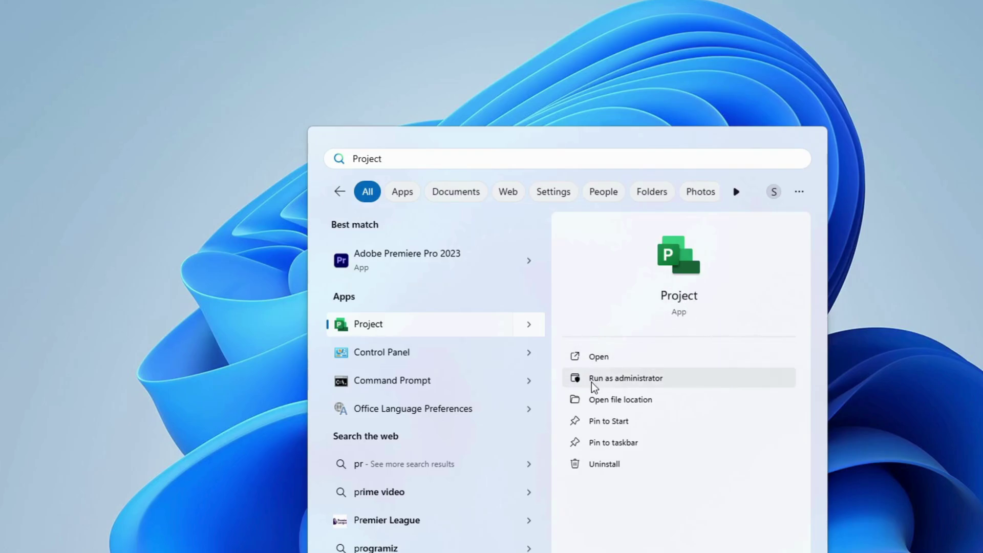
pyautogui.click(595, 359)
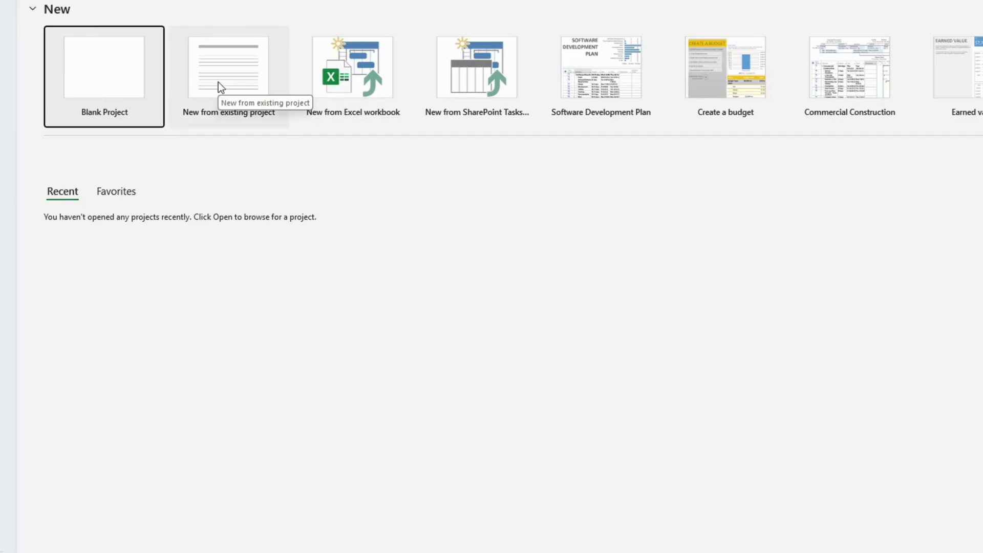
# Create a new project from the Commercial Construction template.
pyautogui.click(861, 91)
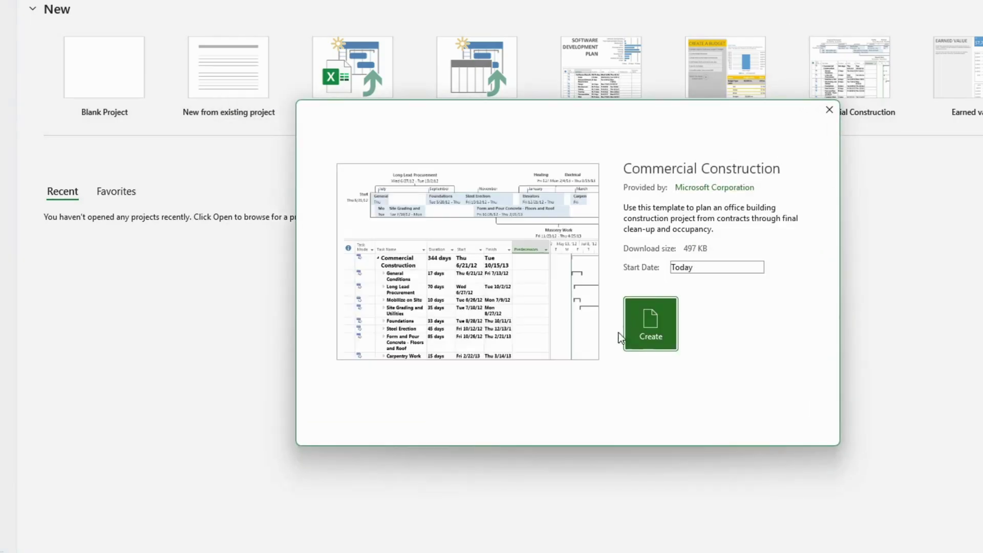
pyautogui.click(654, 333)
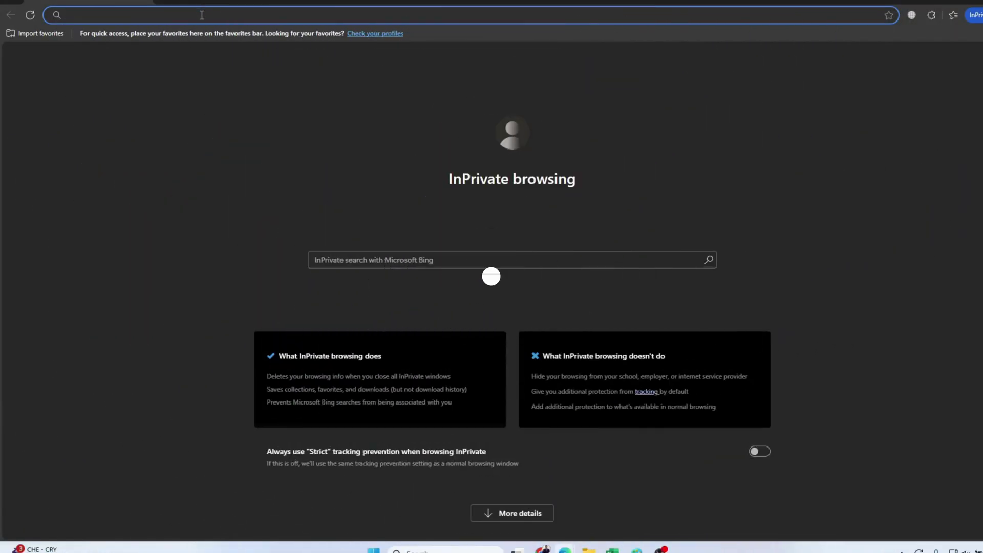
# Search the web for 'office customization tool' and open the Microsoft 365 Apps admin center result.
pyautogui.write('o')
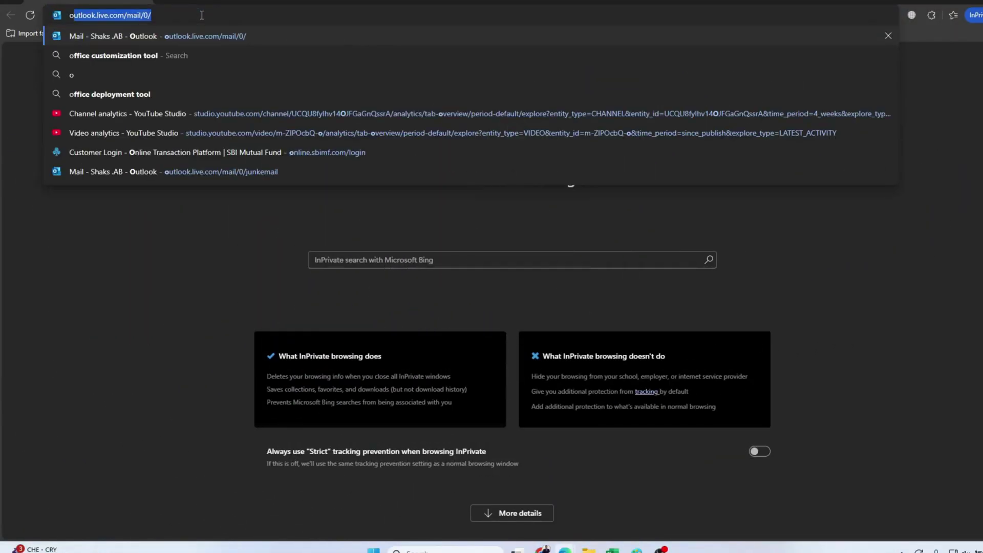
pyautogui.write('ff')
pyautogui.press('Return')
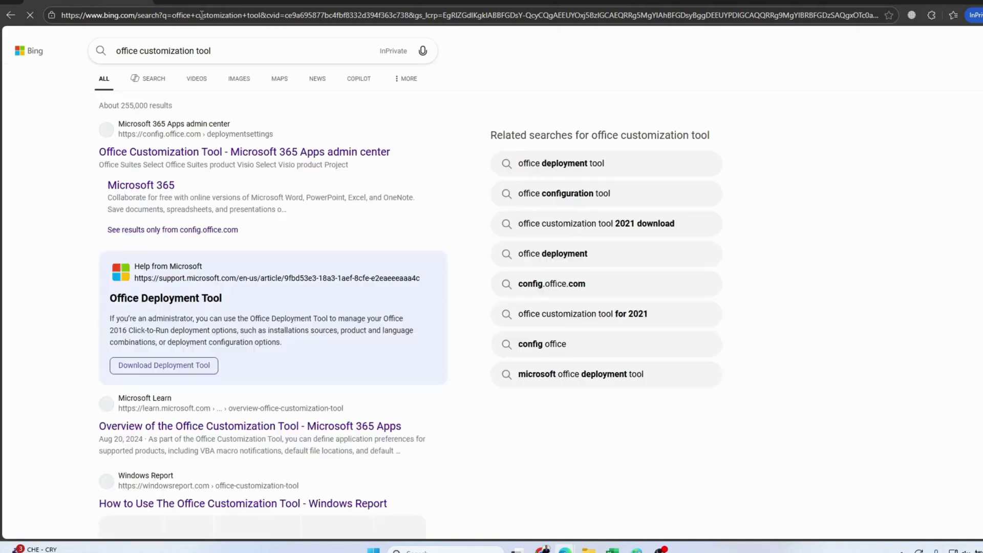
pyautogui.click(152, 152)
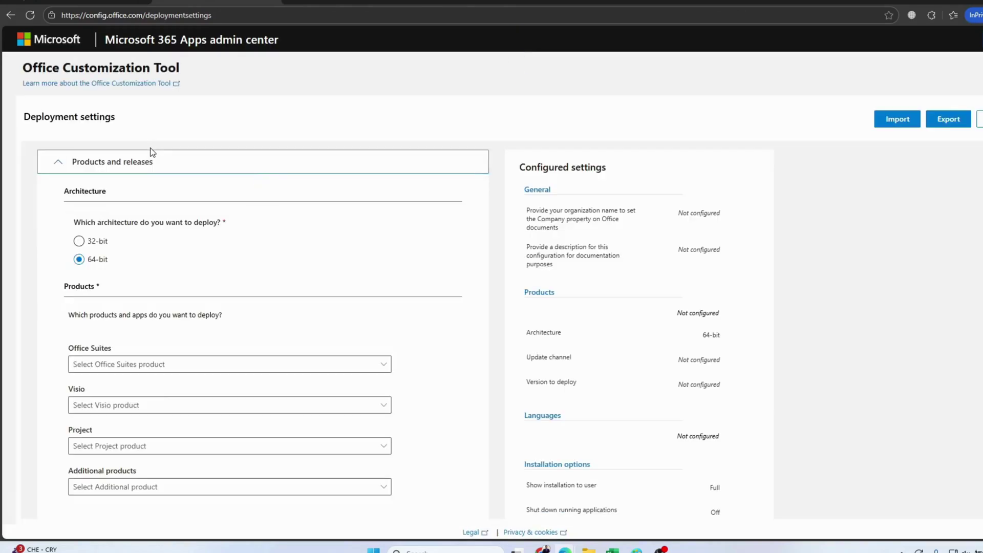
# Choose Microsoft 365 Apps for enterprise and Project Professional 2024 - Volume License as products.
pyautogui.scroll(-1, 241, 252)
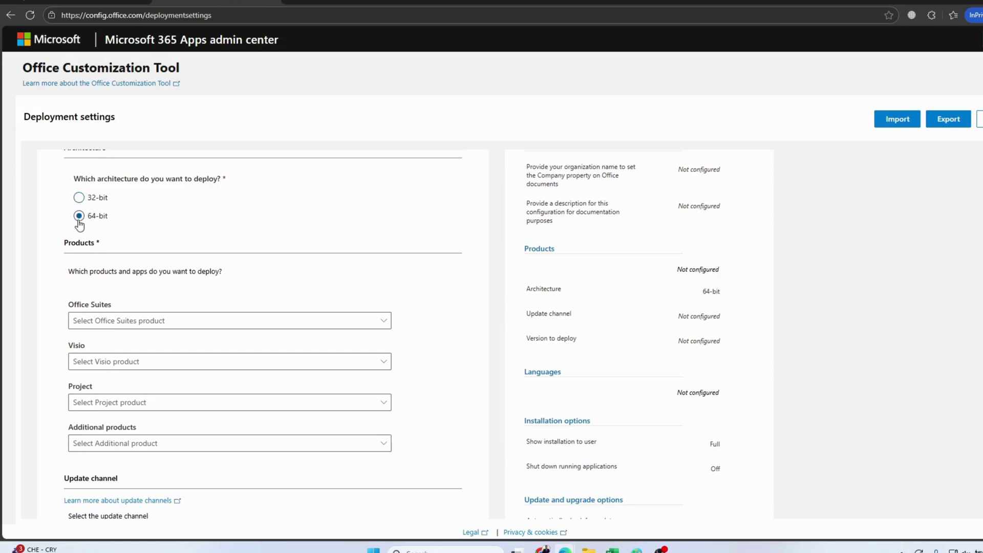
pyautogui.scroll(-2, 188, 253)
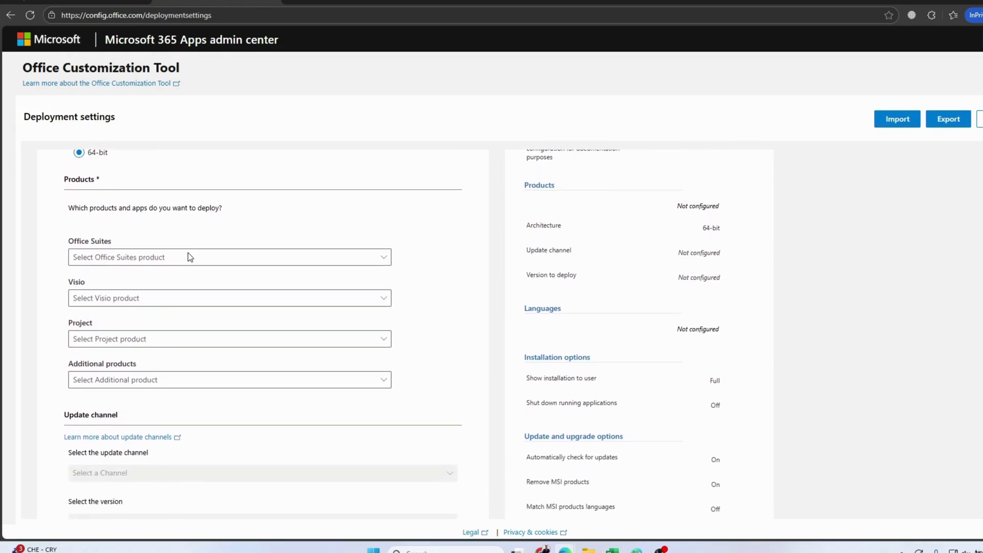
pyautogui.click(188, 253)
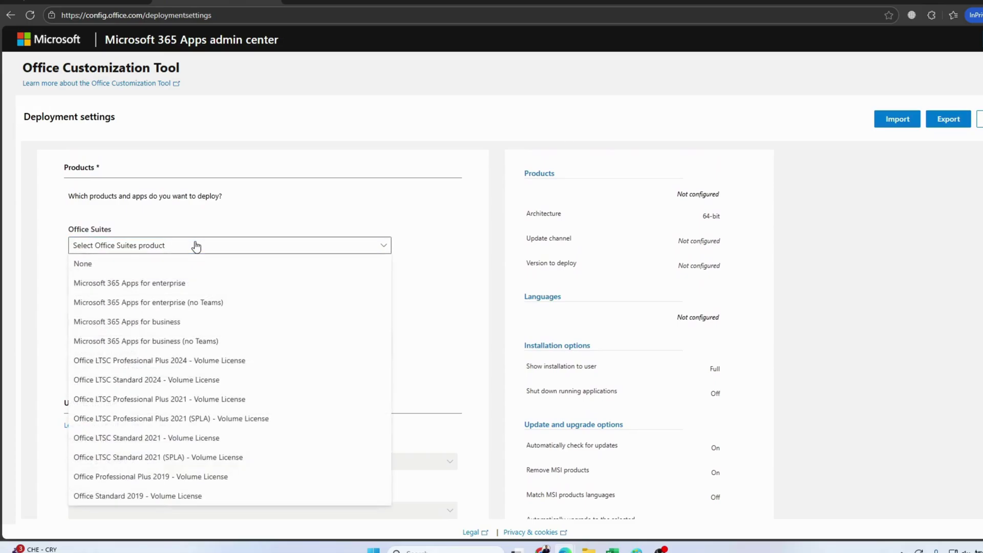
pyautogui.click(164, 283)
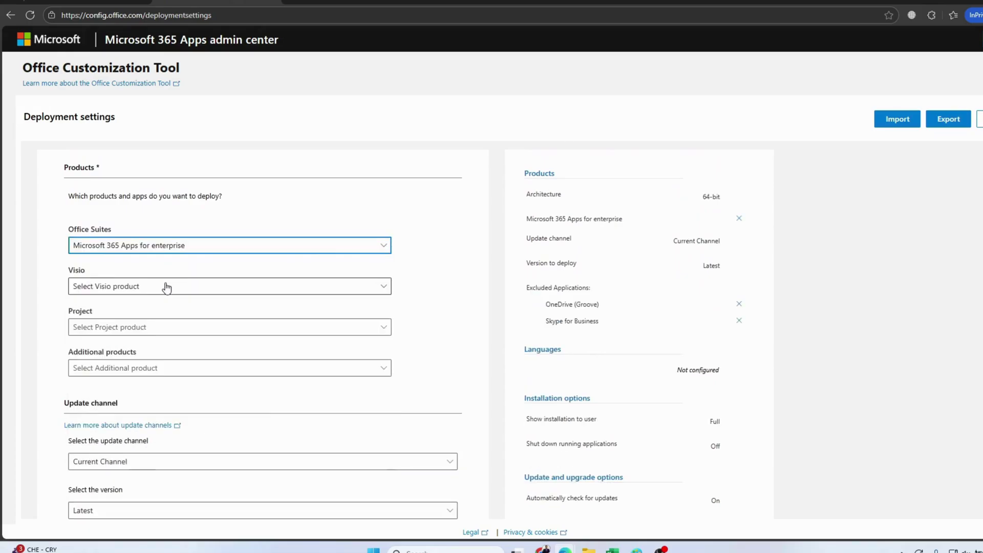
pyautogui.click(111, 334)
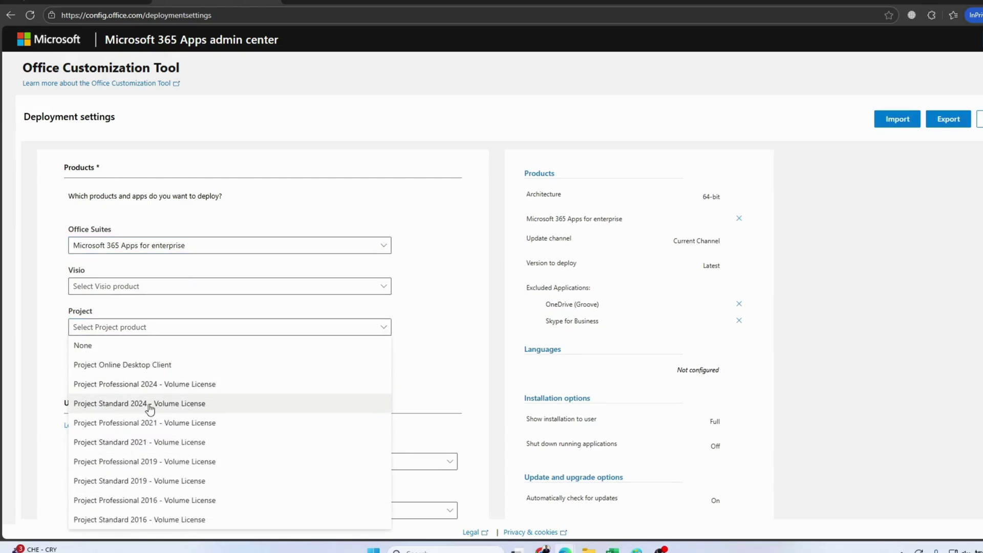
pyautogui.click(119, 390)
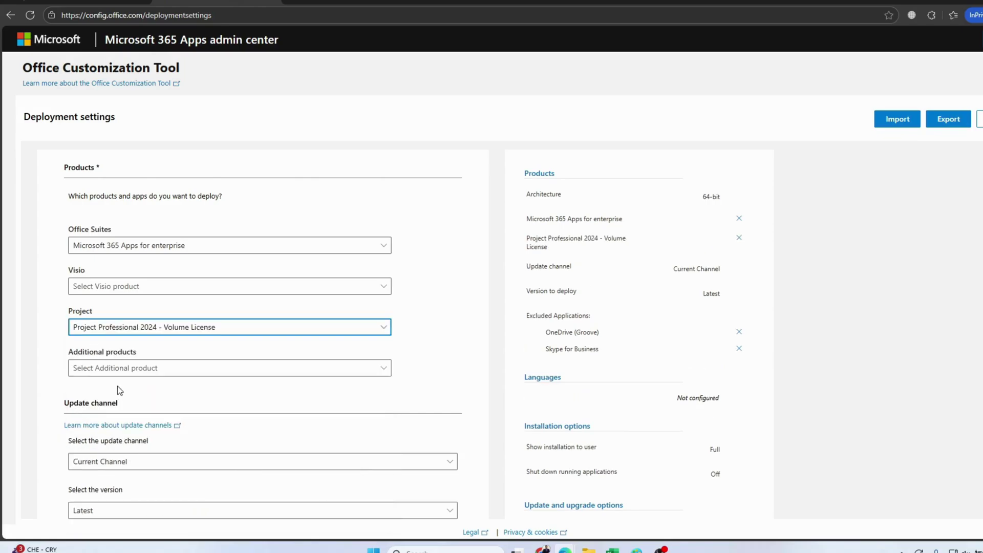
# Add a Language pack under Additional products.
pyautogui.scroll(-2, 190, 379)
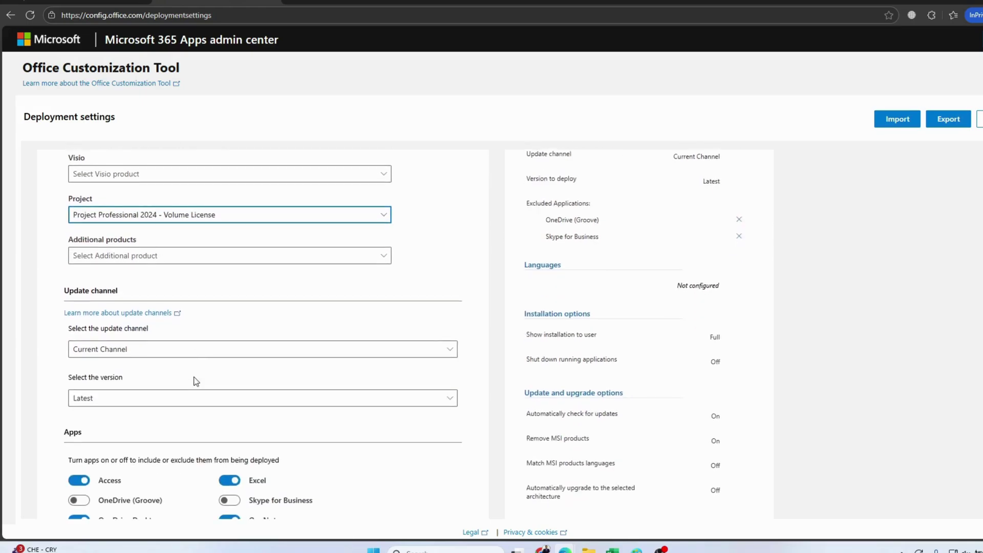
pyautogui.click(148, 260)
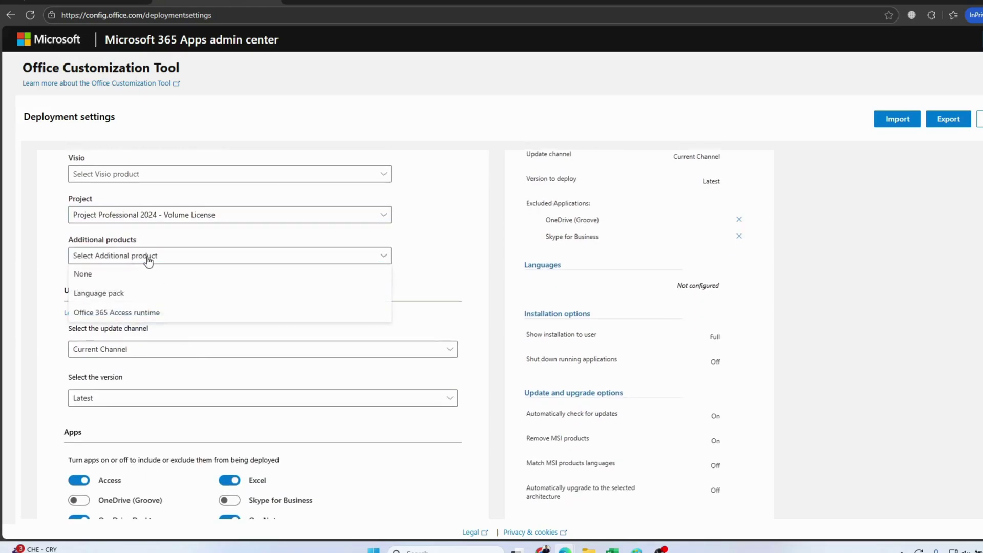
pyautogui.click(105, 293)
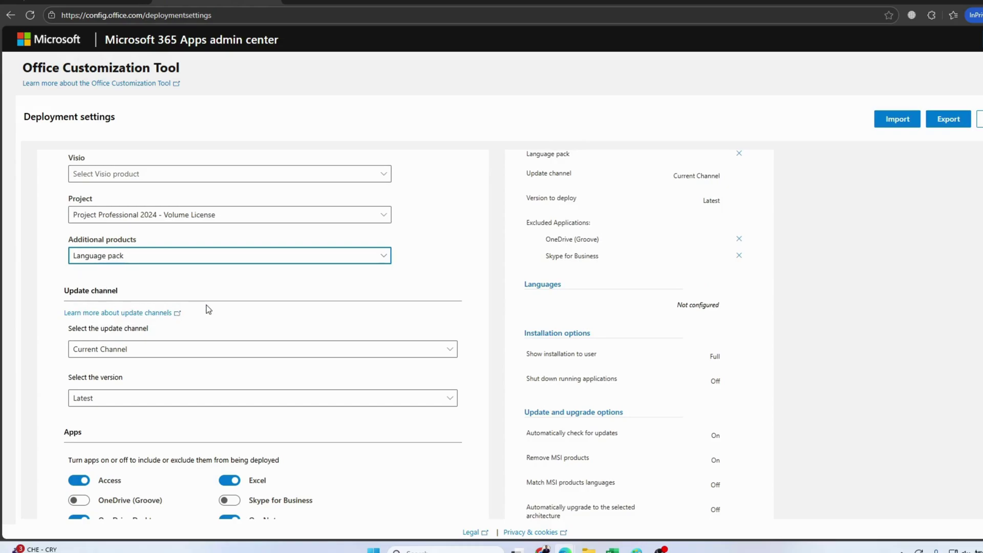
pyautogui.scroll(-2, 209, 309)
pyautogui.click(180, 267)
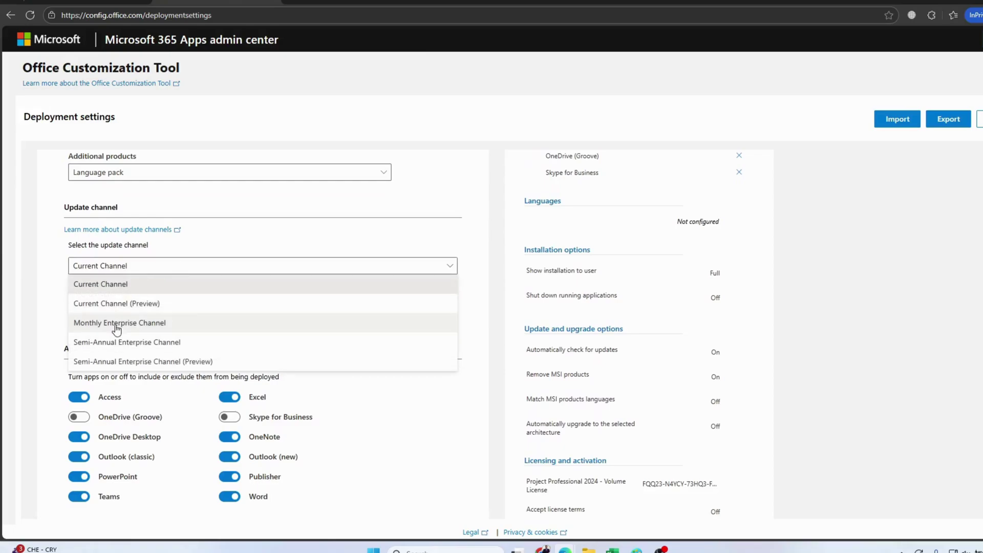
# Set the update channel to Monthly Enterprise Channel with the Latest version.
pyautogui.click(117, 326)
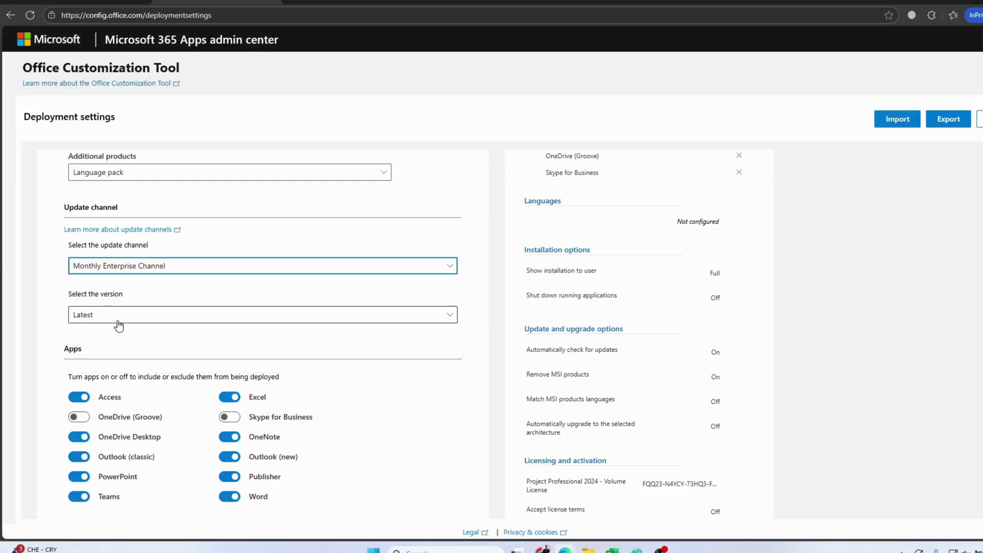
pyautogui.click(85, 318)
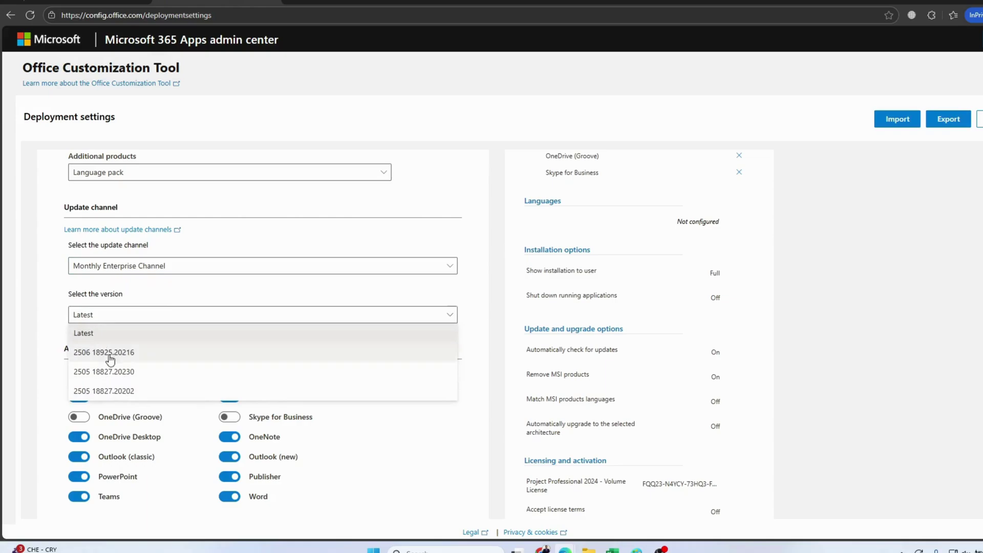
pyautogui.click(85, 334)
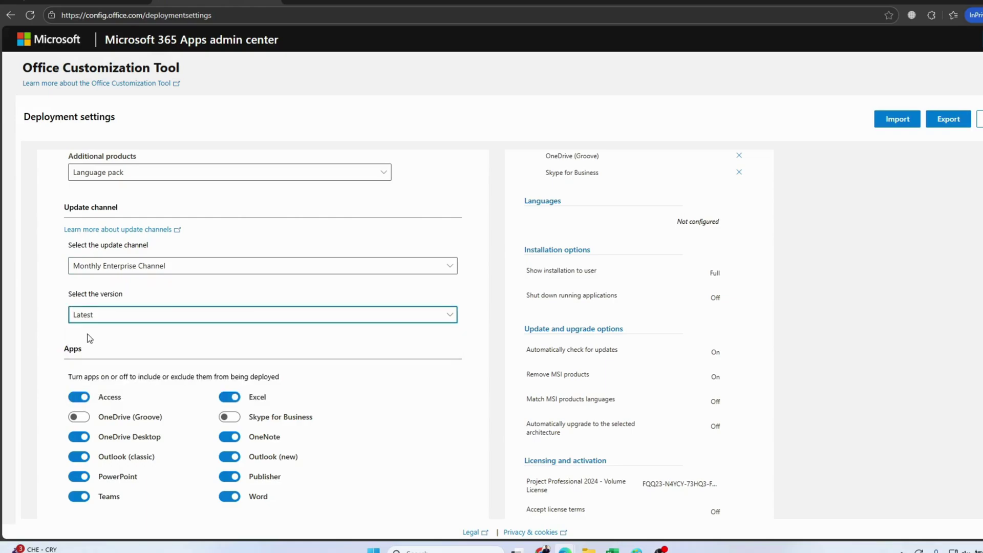
# Switch off Access, Excel, PowerPoint, Publisher and Word in the Apps list.
pyautogui.scroll(-2, 123, 365)
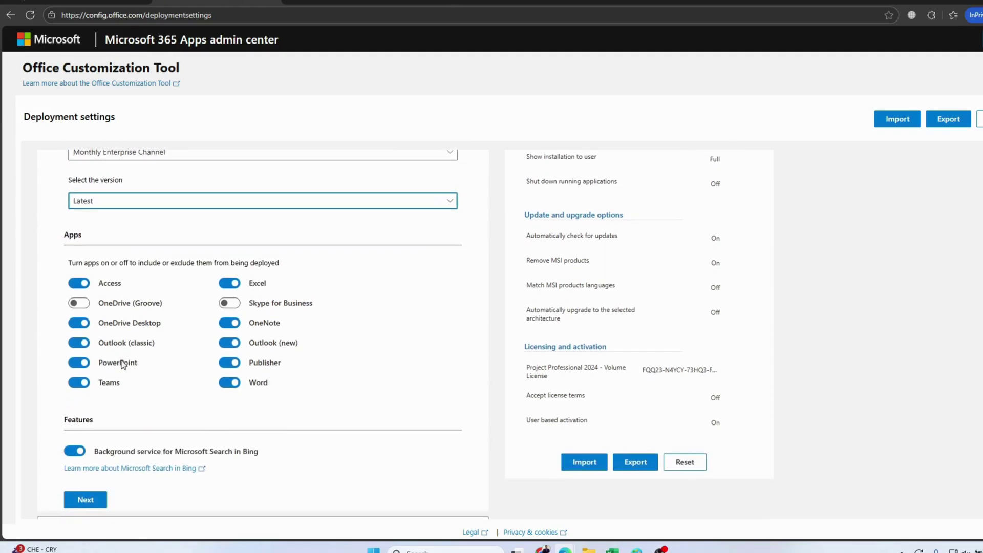
pyautogui.click(78, 283)
pyautogui.click(225, 283)
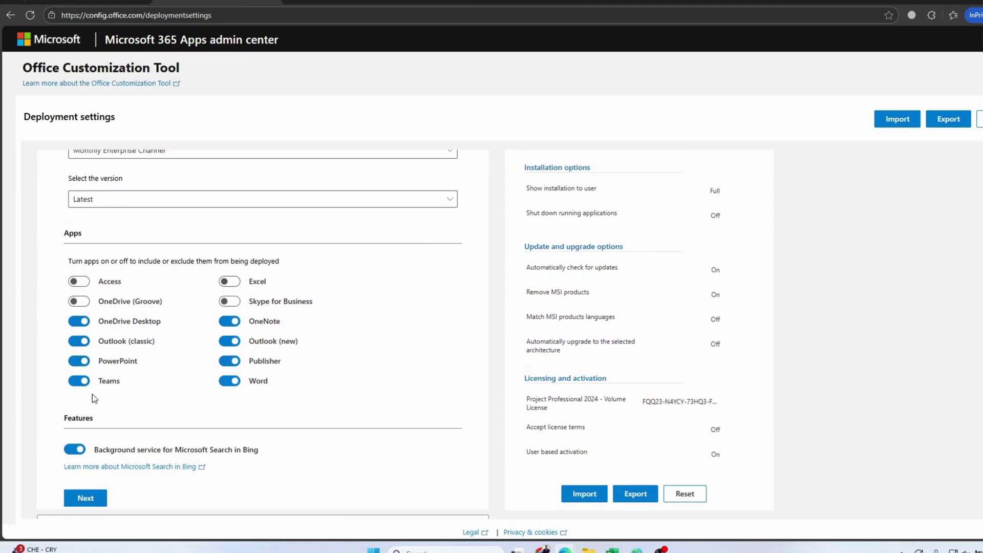
pyautogui.click(75, 362)
pyautogui.click(226, 362)
pyautogui.click(229, 383)
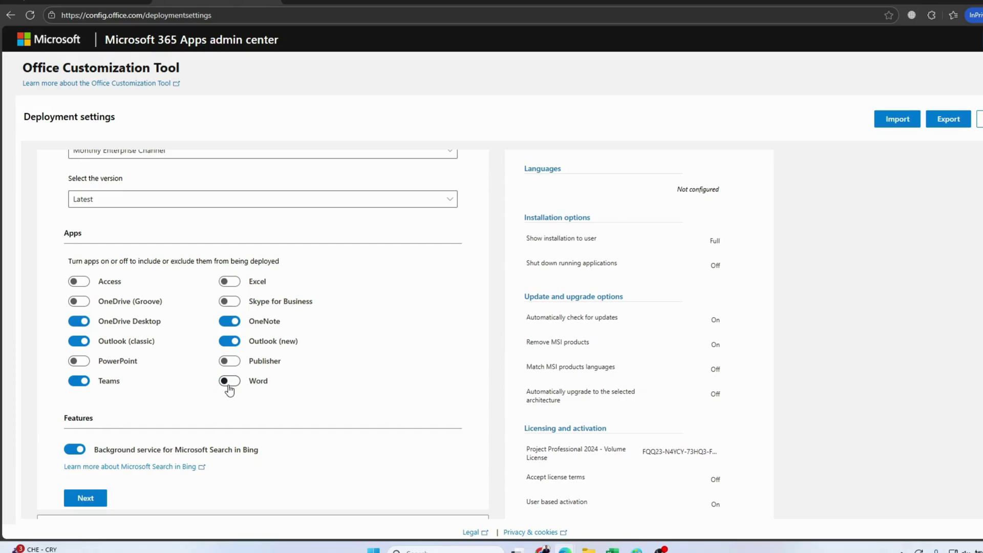
# Switch Word, Publisher, PowerPoint, Access and Excel back on.
pyautogui.click(228, 384)
pyautogui.click(233, 361)
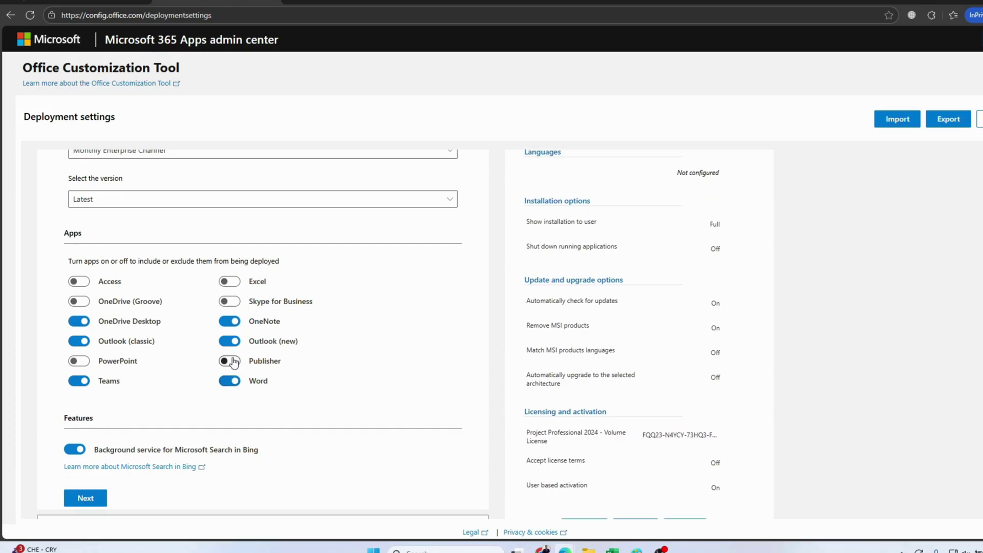
pyautogui.click(116, 361)
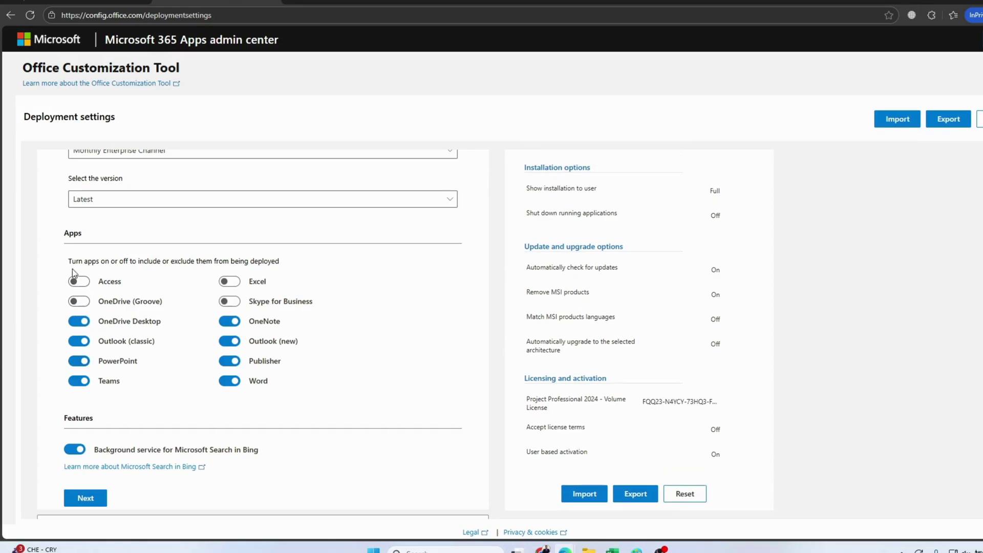
pyautogui.click(79, 281)
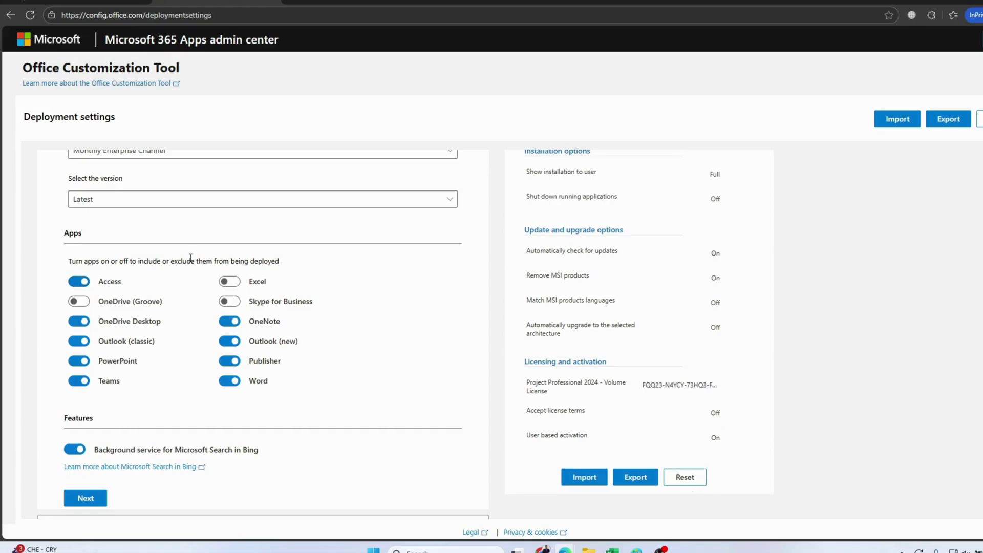
pyautogui.click(230, 282)
pyautogui.scroll(-3, 318, 367)
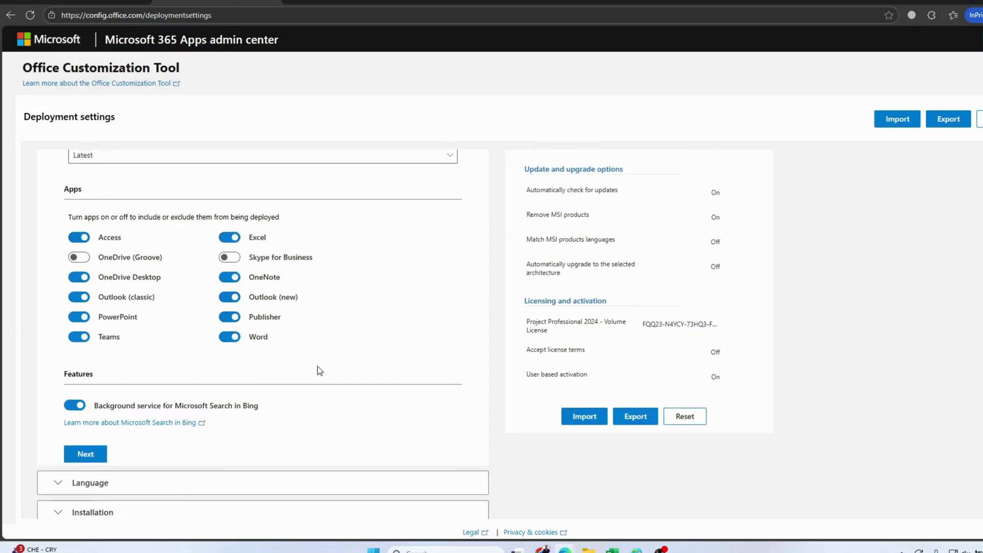
pyautogui.scroll(-1, 319, 370)
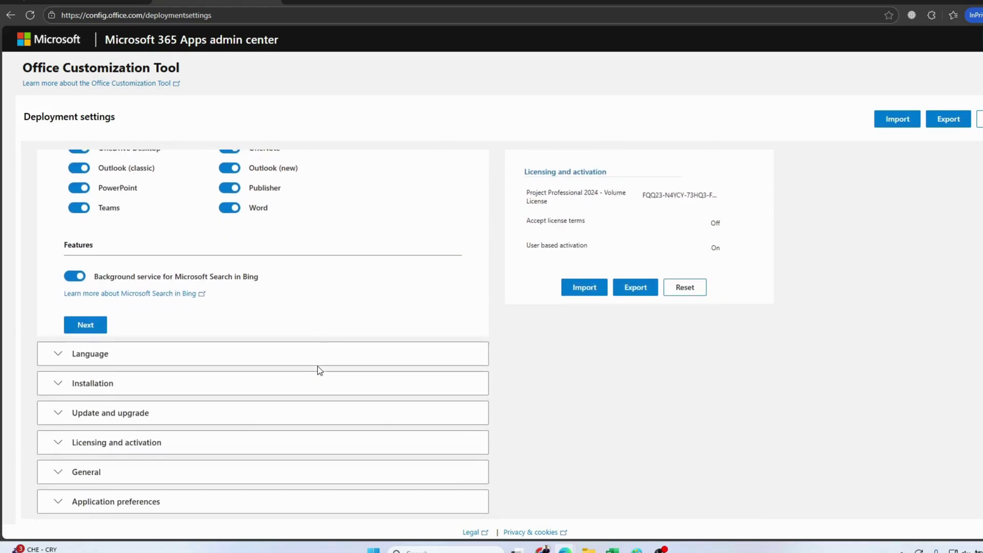
# Turn off the Microsoft Search in Bing service and make English (United States) the primary language.
pyautogui.click(76, 280)
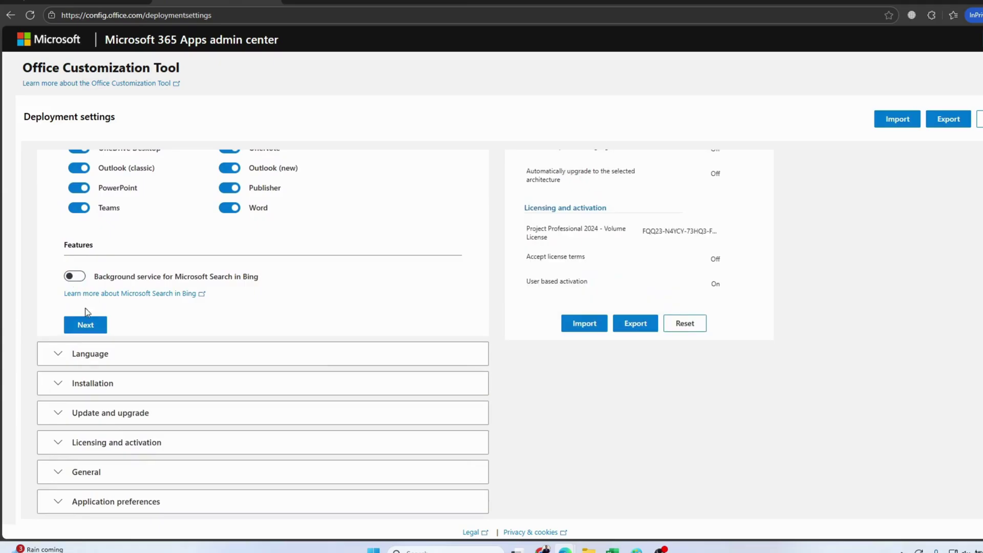
pyautogui.click(75, 355)
pyautogui.click(98, 276)
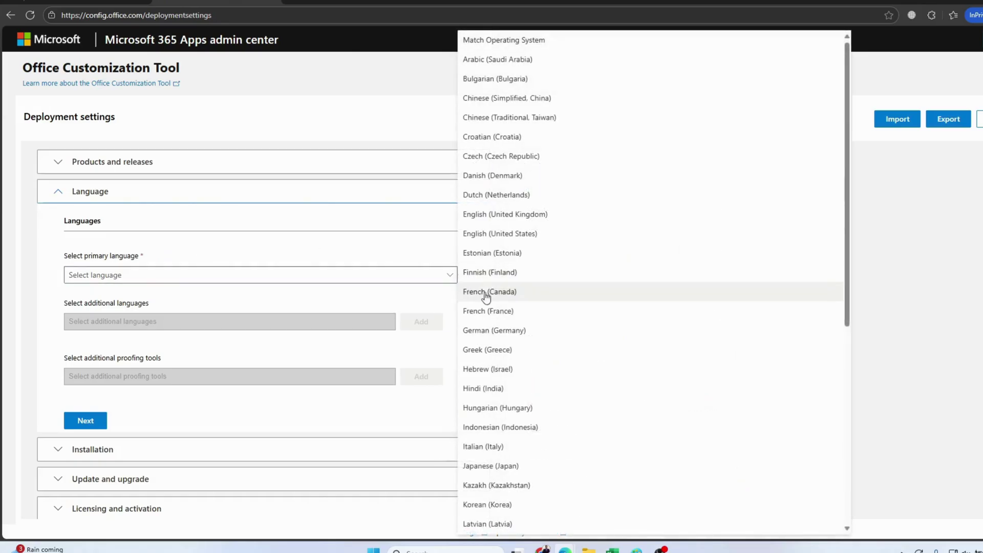
pyautogui.click(494, 233)
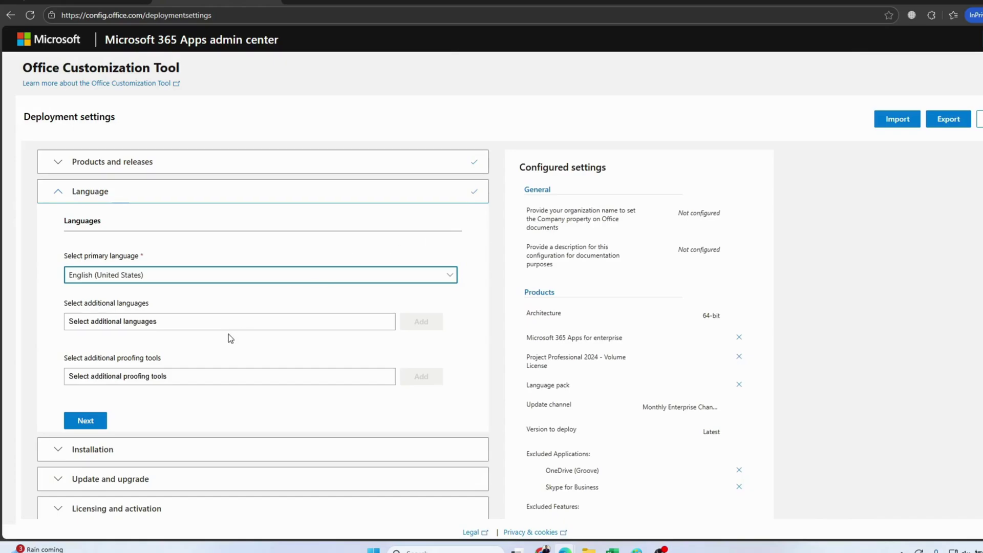
# Under Update and upgrade, turn off uninstalling MSI versions of Office, Visio and Project.
pyautogui.scroll(-5, 155, 311)
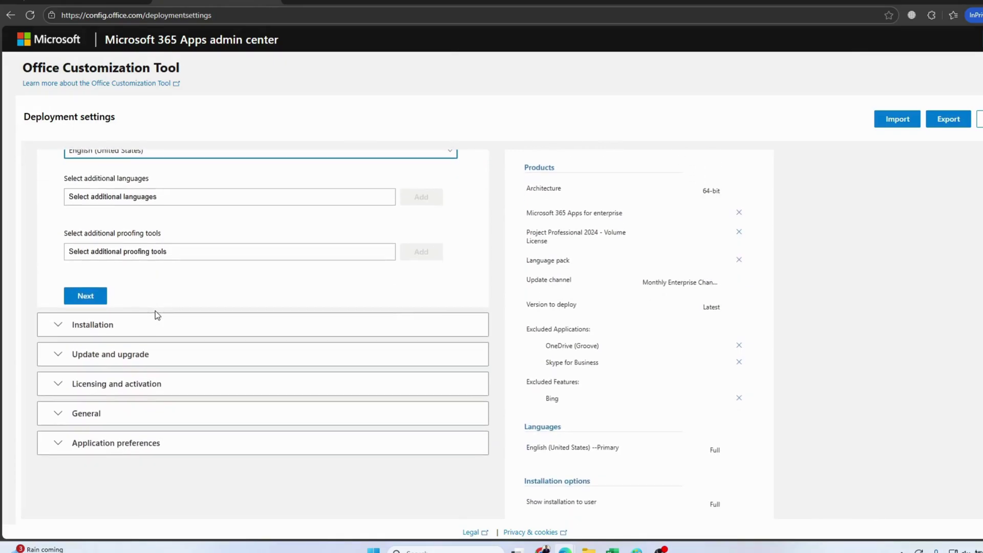
pyautogui.click(57, 218)
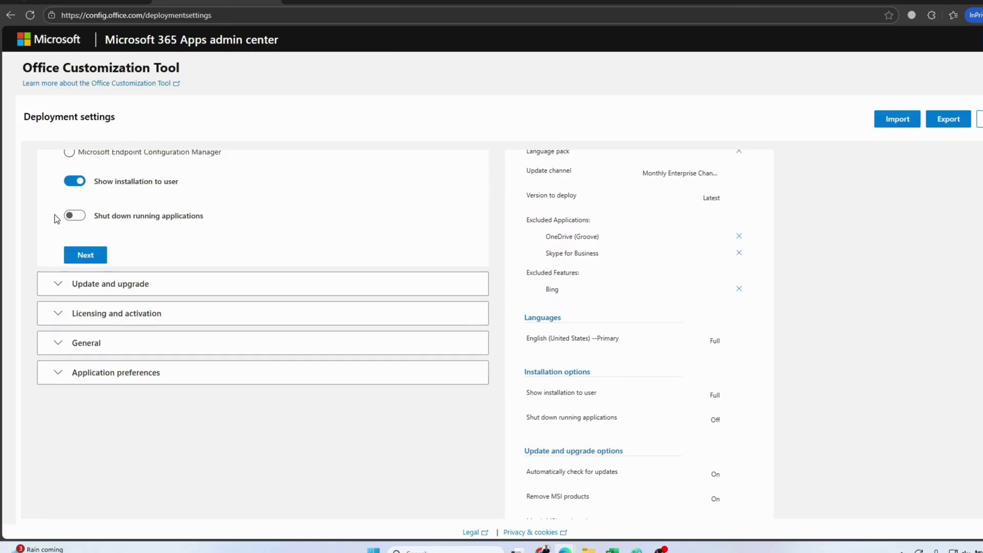
pyautogui.scroll(3, 254, 245)
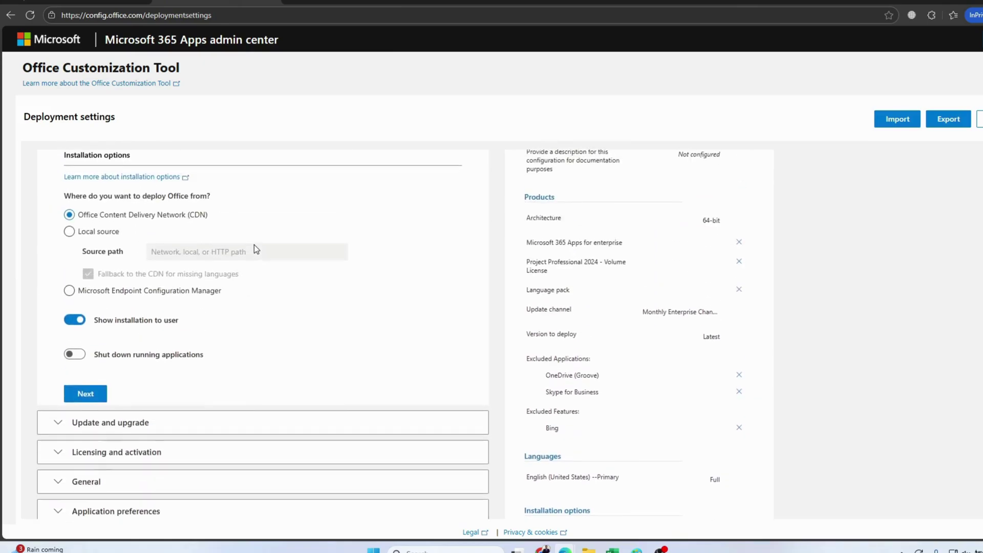
pyautogui.scroll(-4, 255, 248)
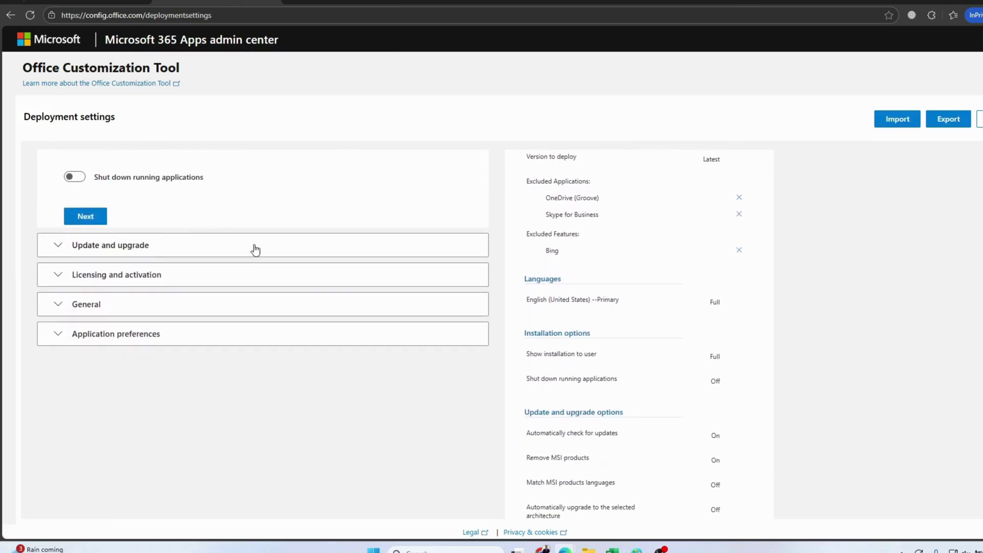
pyautogui.click(57, 245)
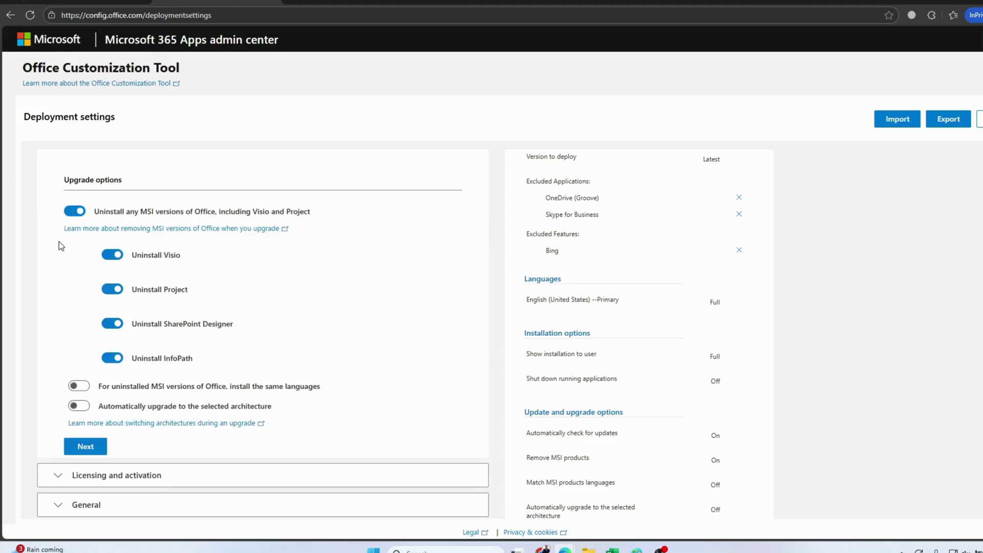
pyautogui.click(73, 212)
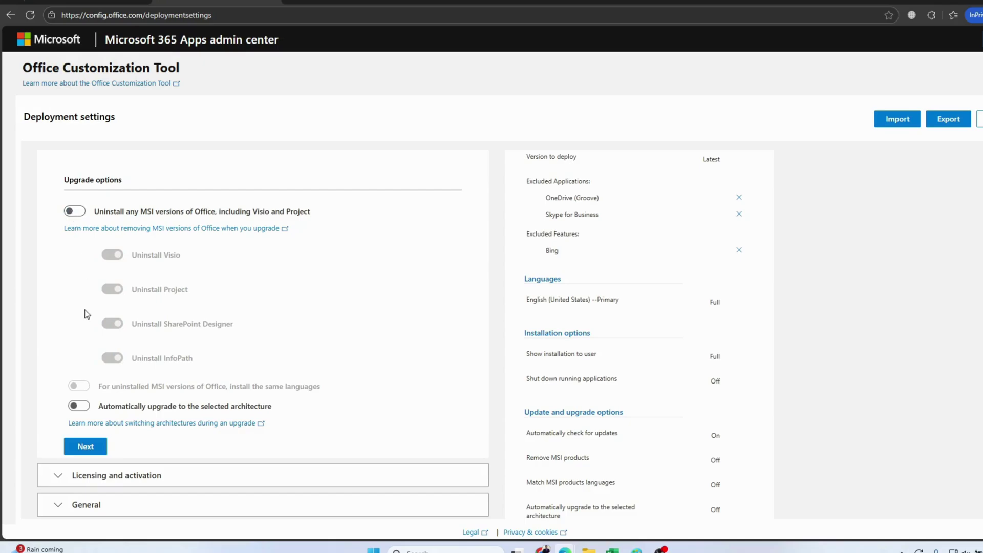
pyautogui.scroll(-3, 78, 353)
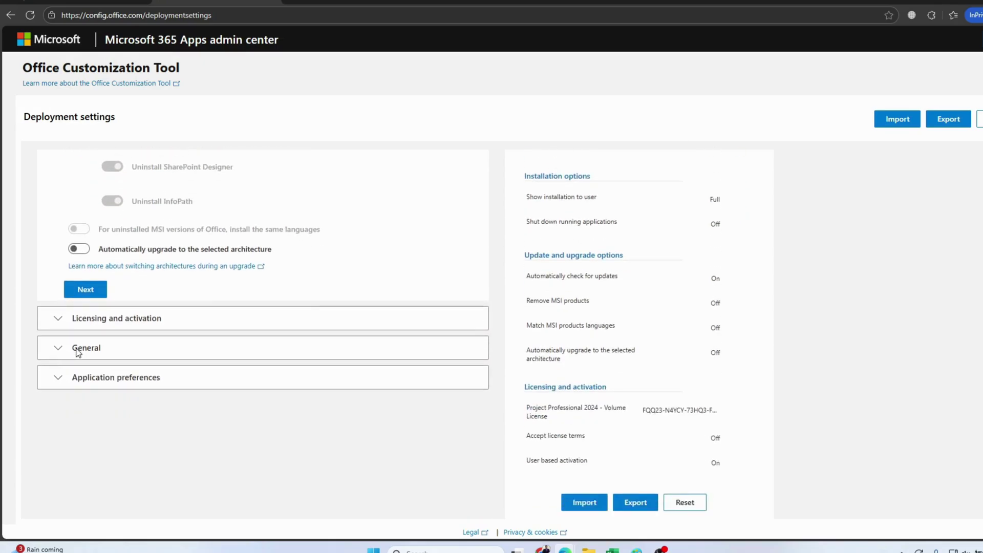
# Review Licensing and activation, General and Application preferences, then finish and start the export.
pyautogui.click(60, 319)
pyautogui.scroll(3, 110, 241)
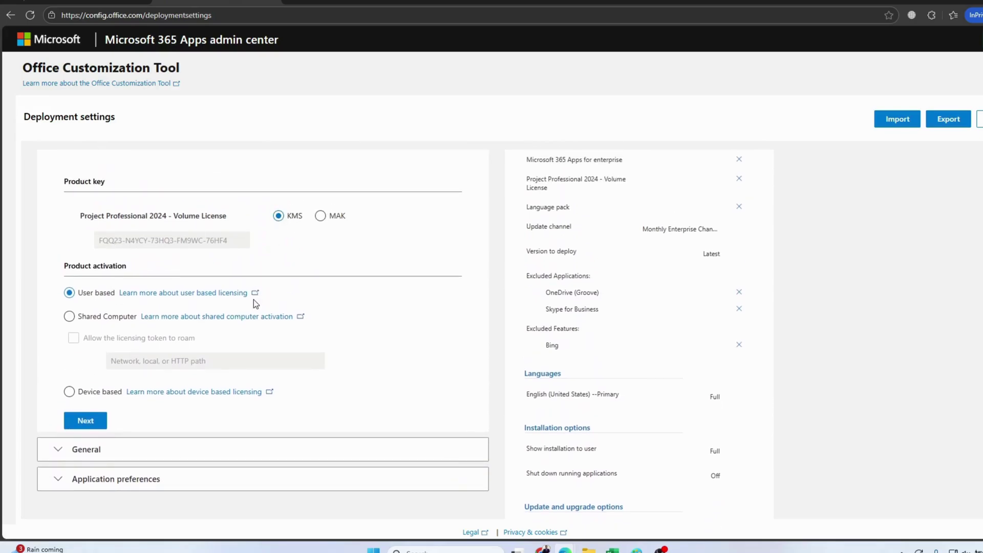
pyautogui.scroll(-4, 254, 300)
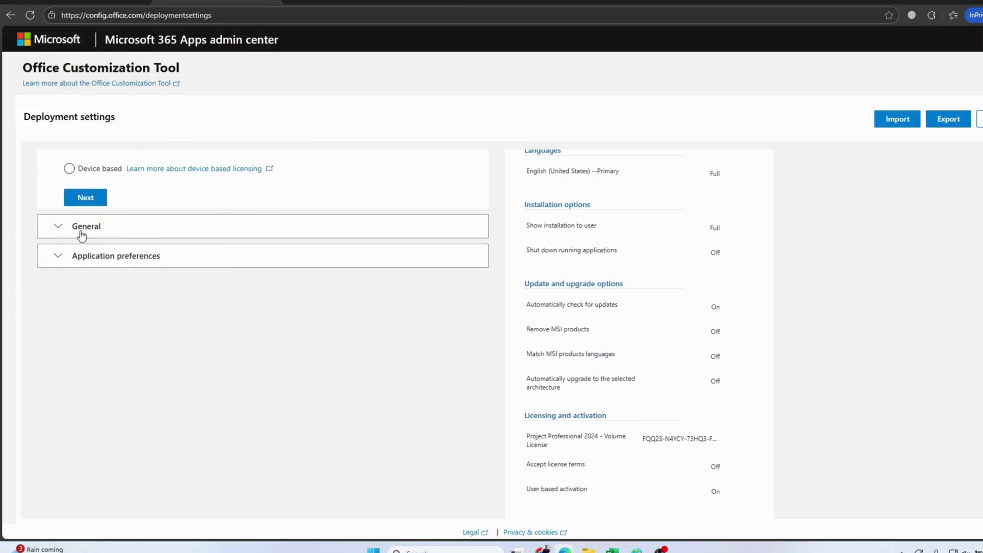
pyautogui.click(81, 233)
pyautogui.scroll(-3, 81, 231)
pyautogui.click(81, 287)
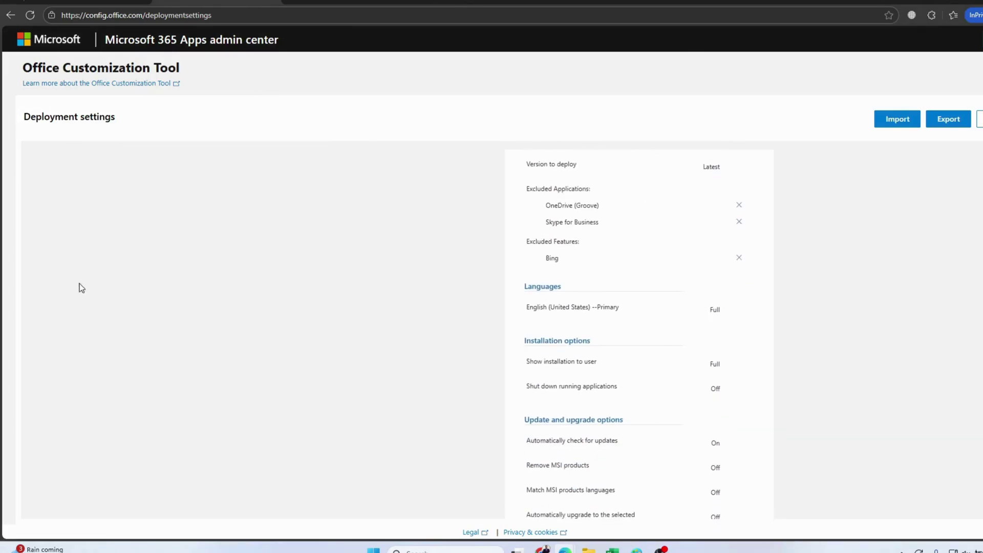
pyautogui.scroll(-15, 252, 339)
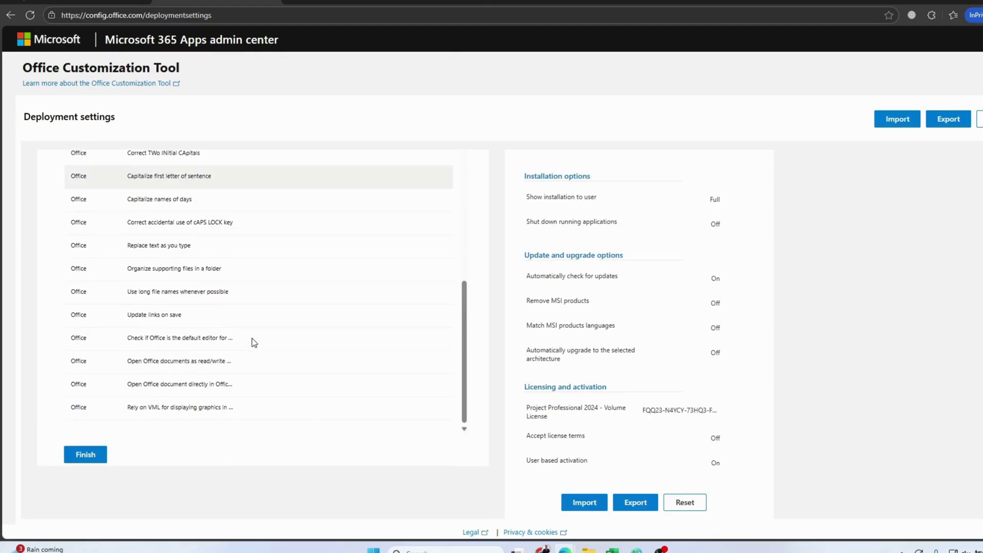
pyautogui.click(80, 456)
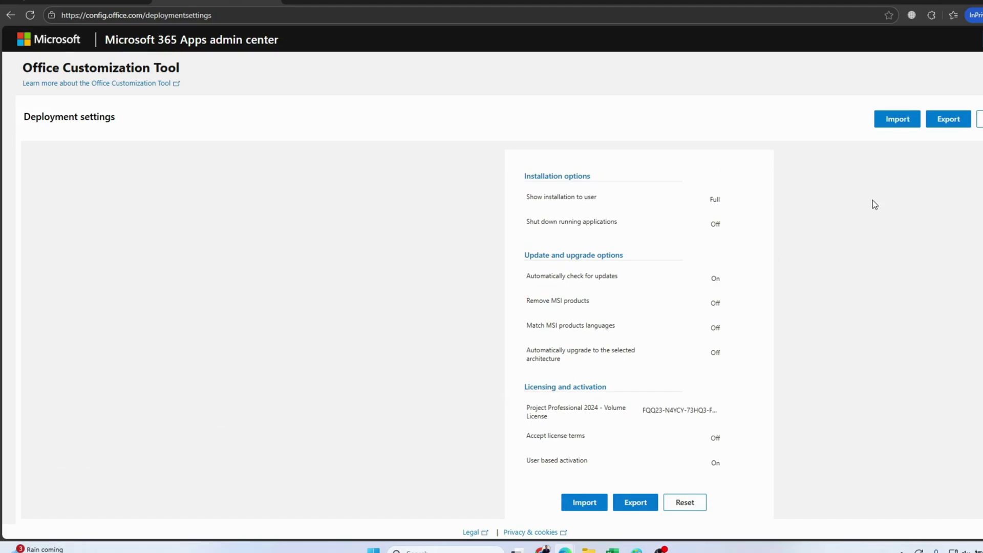
pyautogui.click(948, 121)
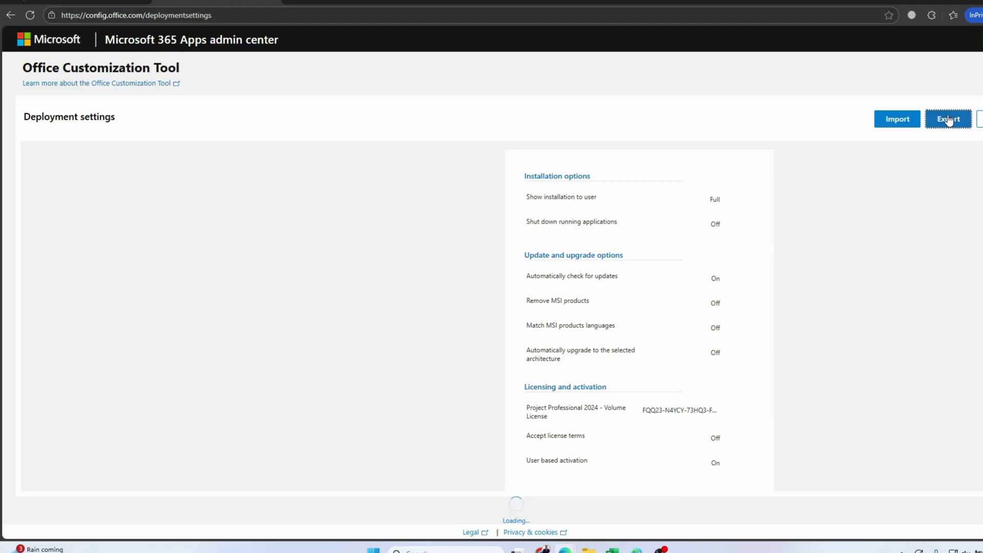
# Export Configuration.xml with Office Open XML as the default format, accept the terms, and keep the download.
pyautogui.click(346, 280)
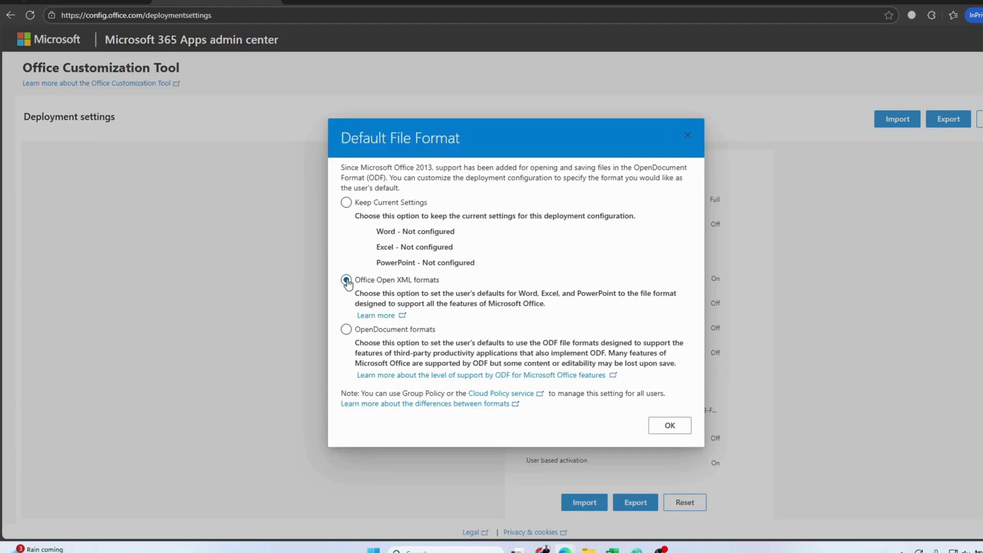
pyautogui.click(666, 428)
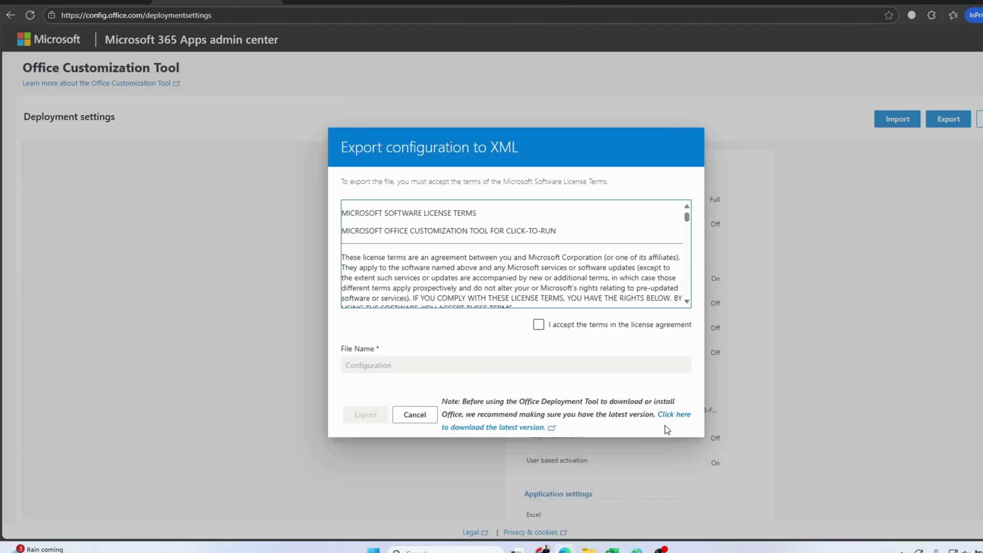
pyautogui.click(539, 325)
pyautogui.click(364, 416)
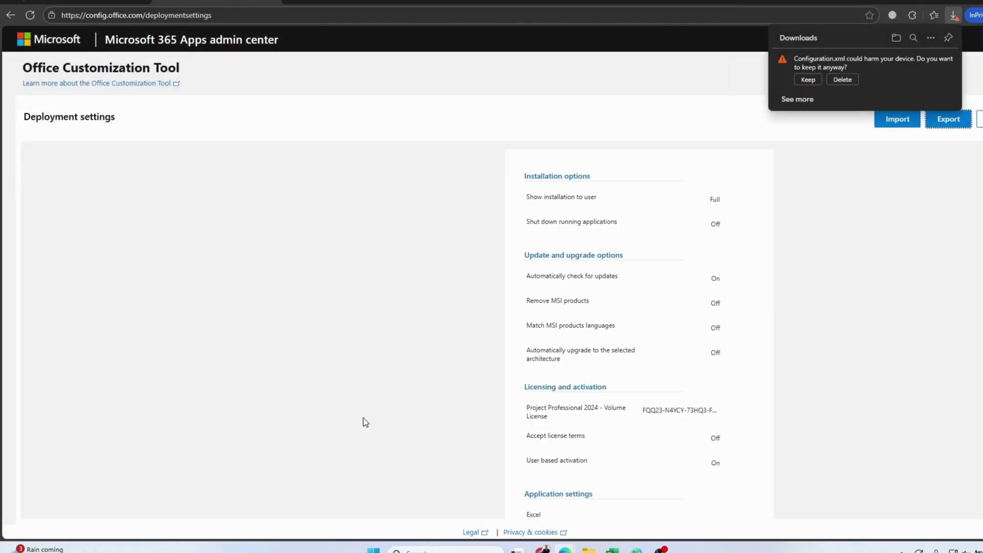
pyautogui.click(808, 80)
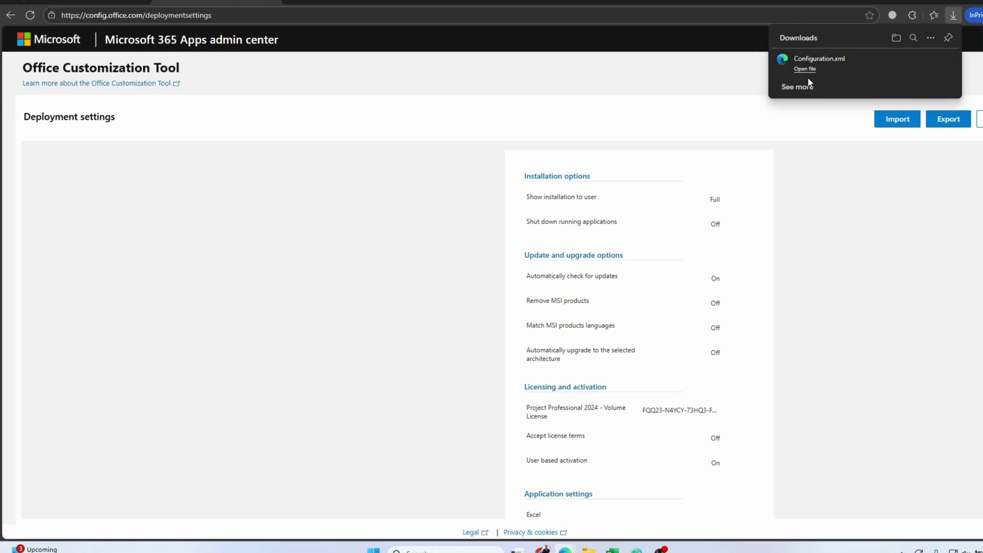
pyautogui.click(291, 2)
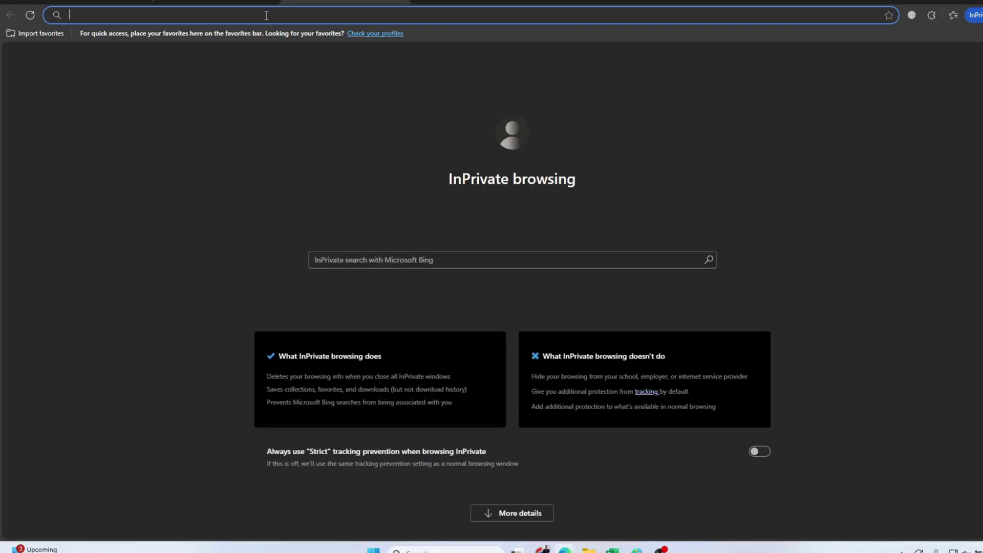
# Search for 'office deployment tool' and open its Microsoft Download Center page.
pyautogui.write('offi')
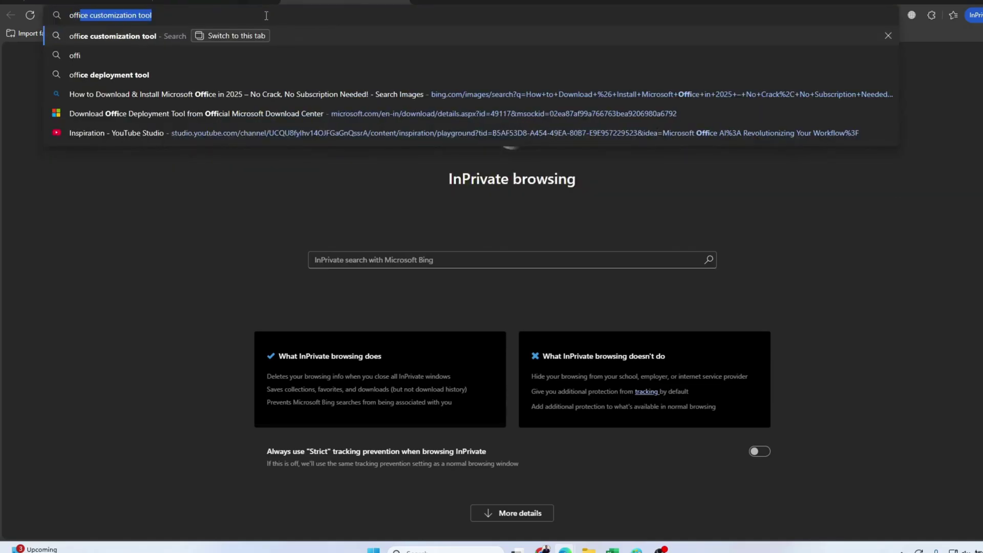
pyautogui.write('ce ')
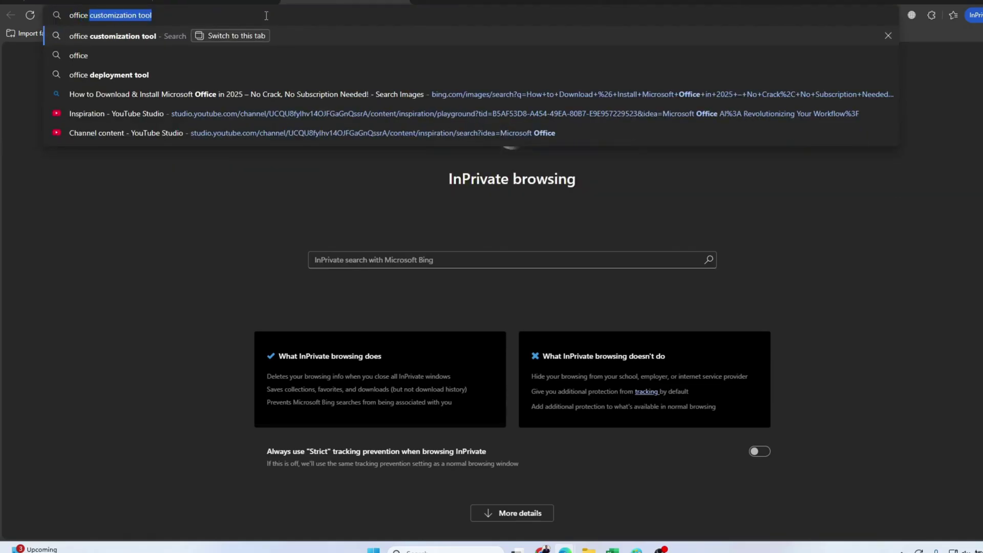
pyautogui.write('de')
pyautogui.click(149, 56)
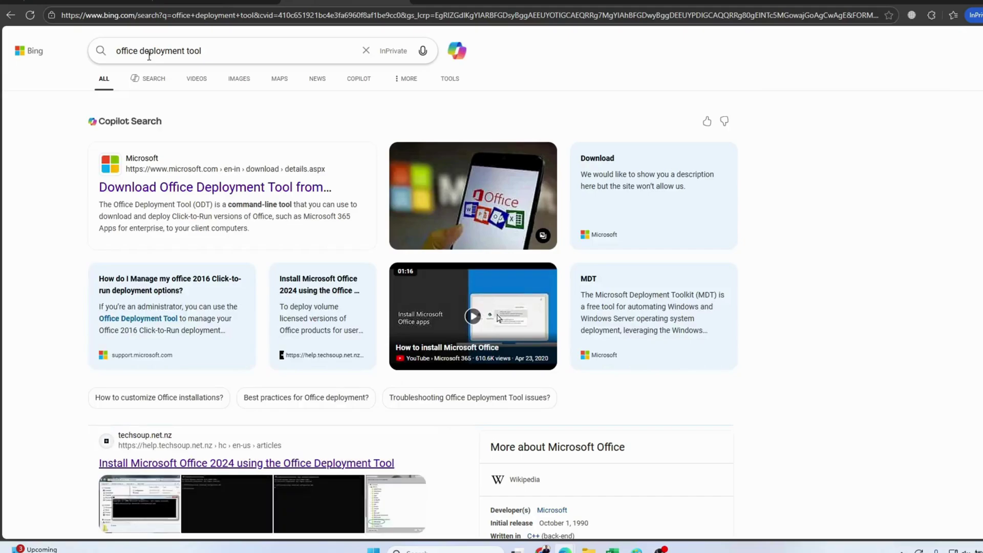
pyautogui.click(174, 190)
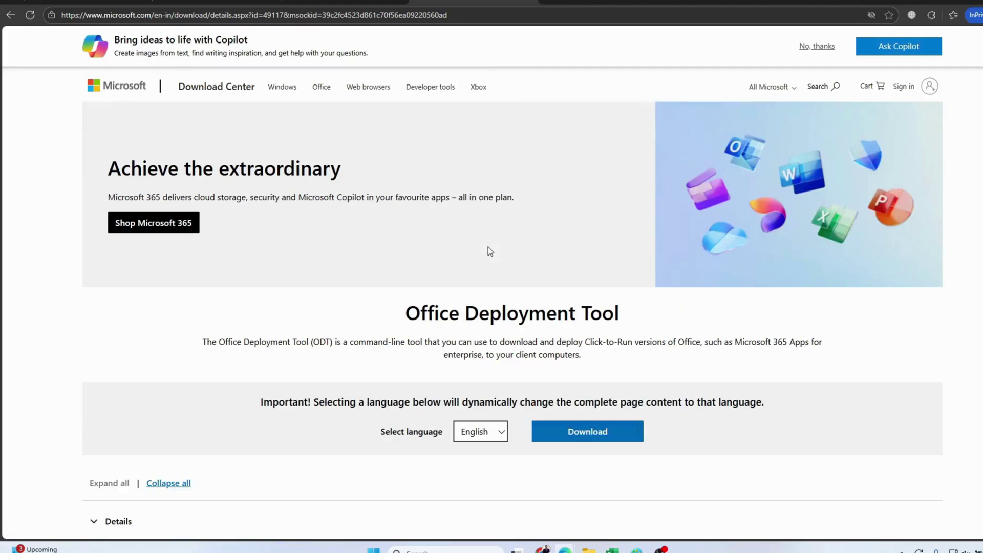
# Download the Office Deployment Tool installer officedeploymenttool_19029-20136.exe.
pyautogui.scroll(-2, 450, 281)
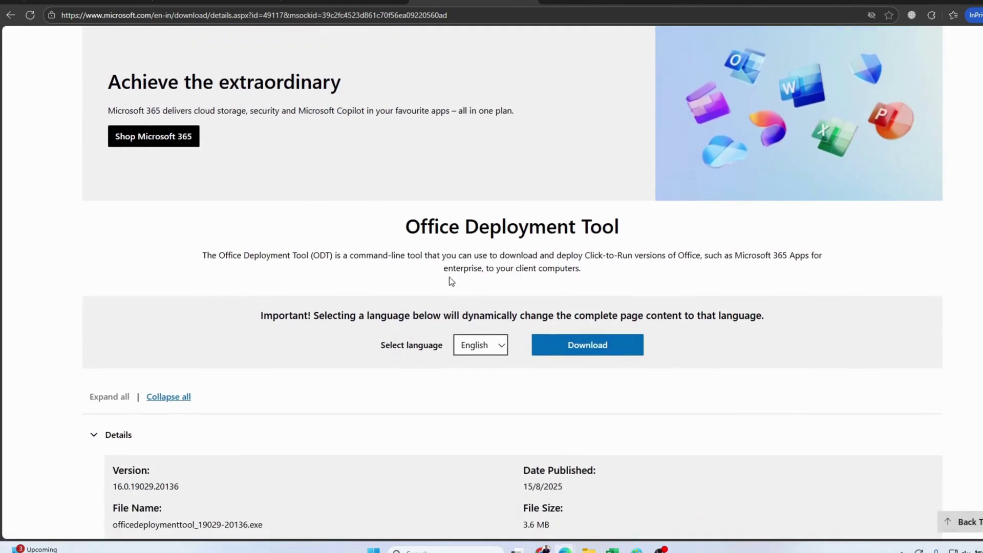
pyautogui.click(589, 350)
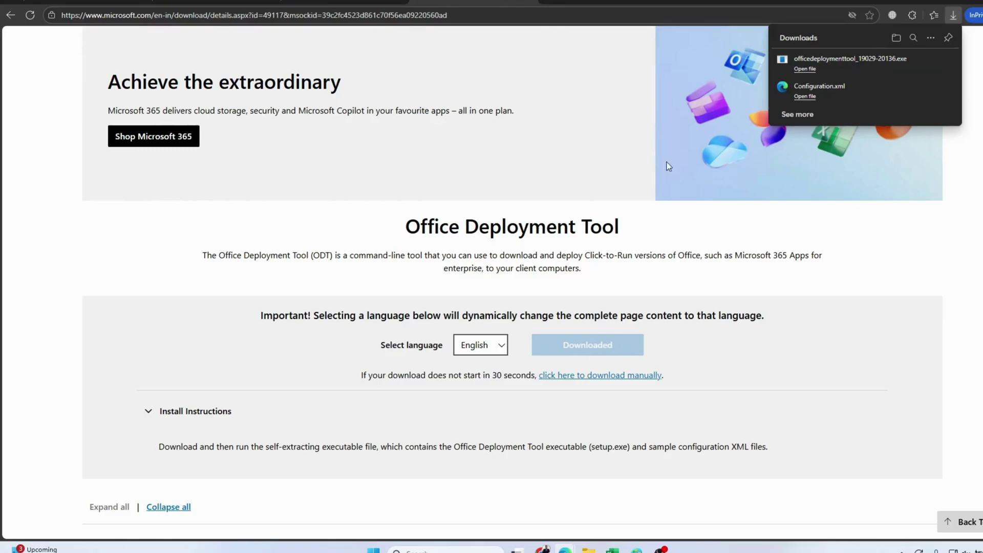
# Copy the downloaded deployment tool installer and Configuration file from Downloads.
pyautogui.moveTo(922, 61)
pyautogui.click(929, 61)
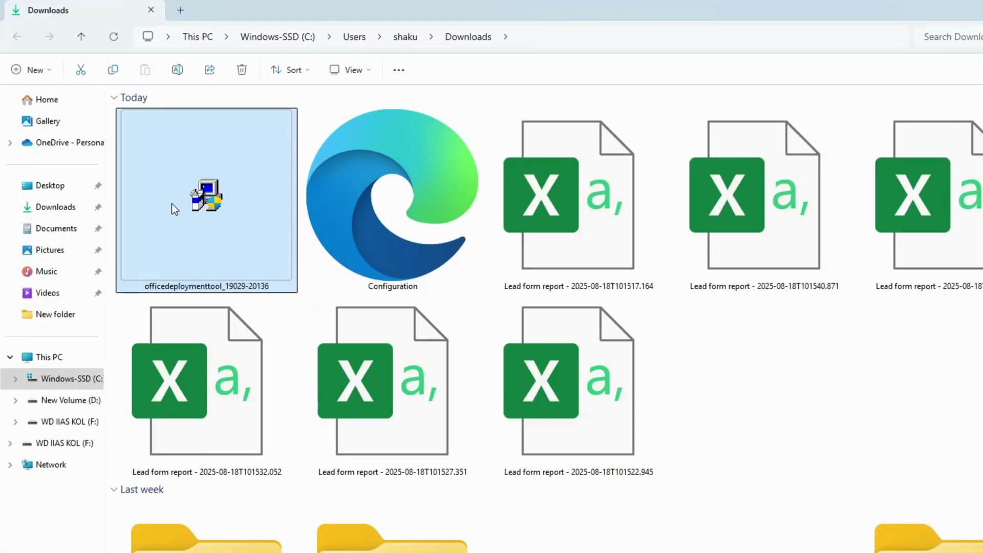
pyautogui.keyDown('ctrl'); pyautogui.click(349, 200); pyautogui.keyUp('ctrl')
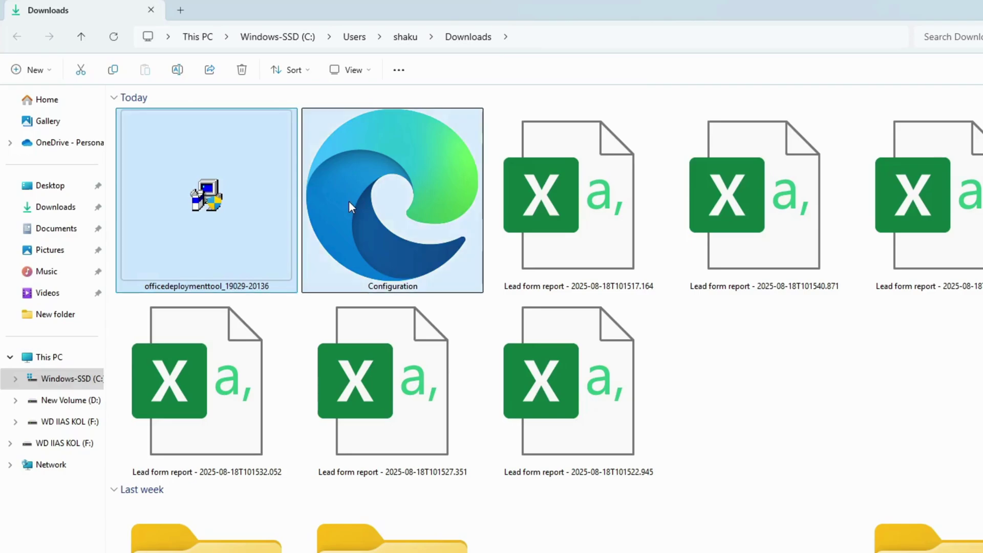
pyautogui.rightClick(349, 201)
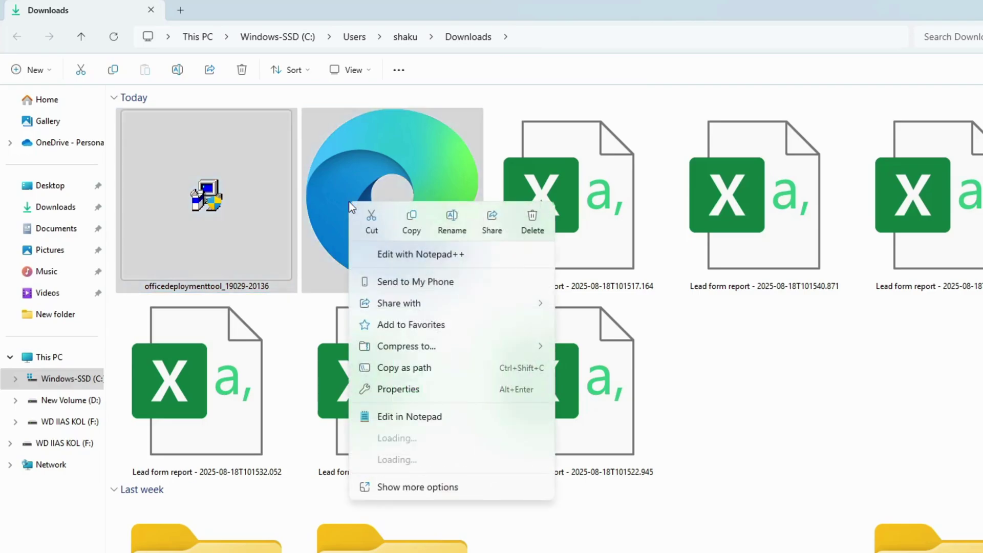
pyautogui.click(411, 223)
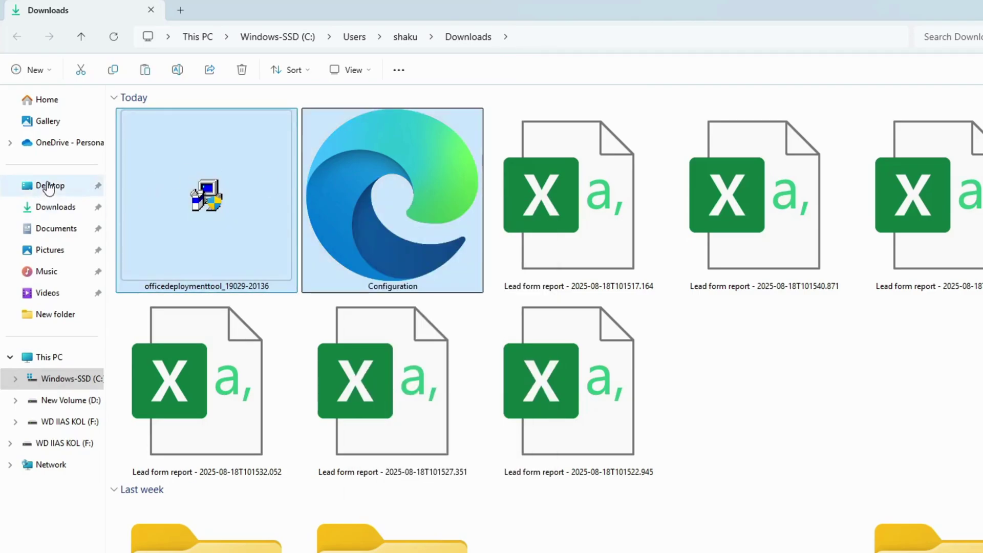
# Create a new folder named 'Office' on the Desktop and open it.
pyautogui.click(49, 186)
pyautogui.rightClick(464, 197)
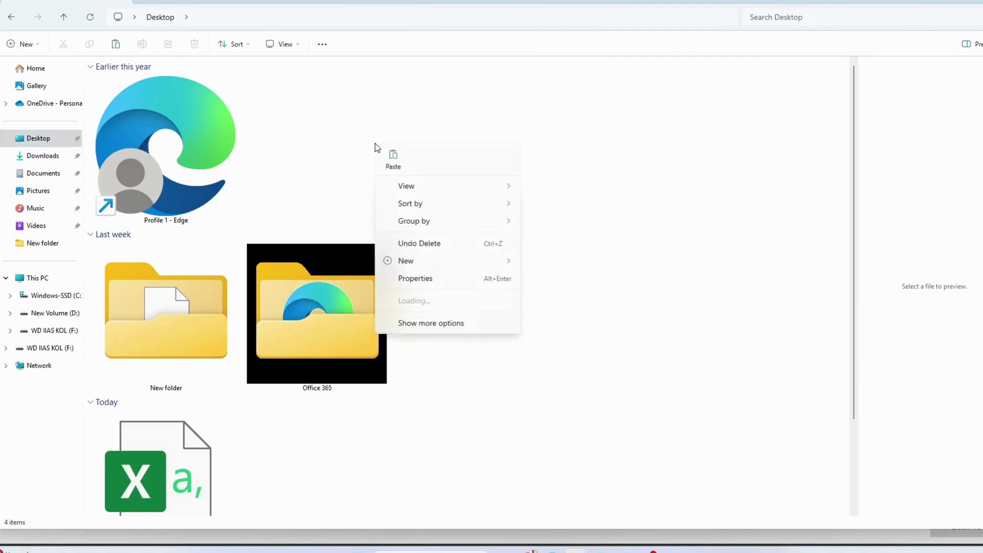
pyautogui.moveTo(419, 263)
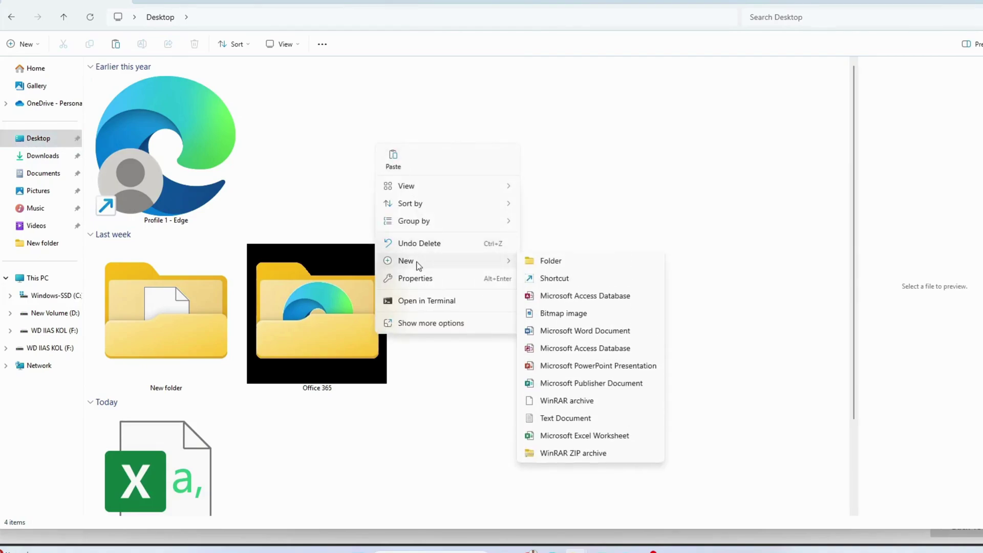
pyautogui.click(548, 268)
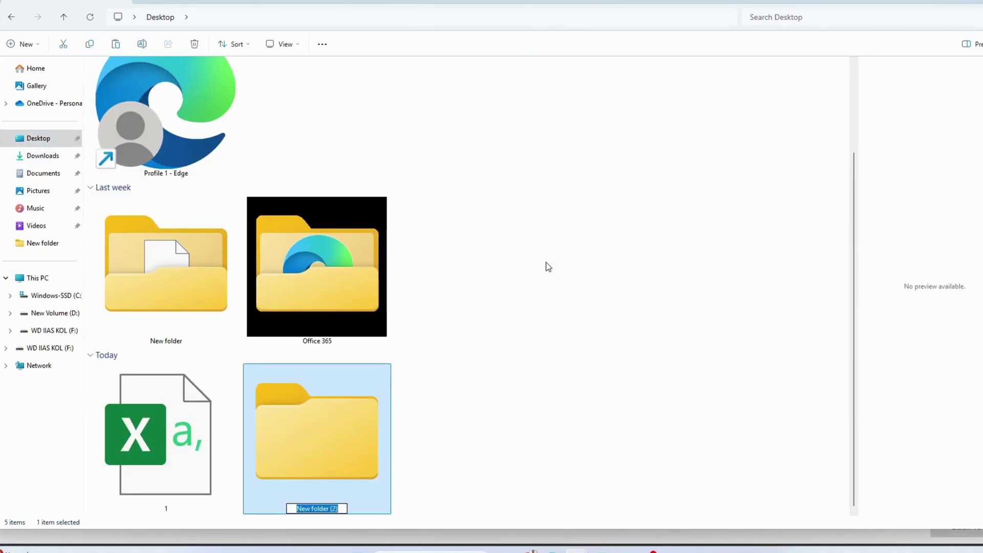
pyautogui.write('o')
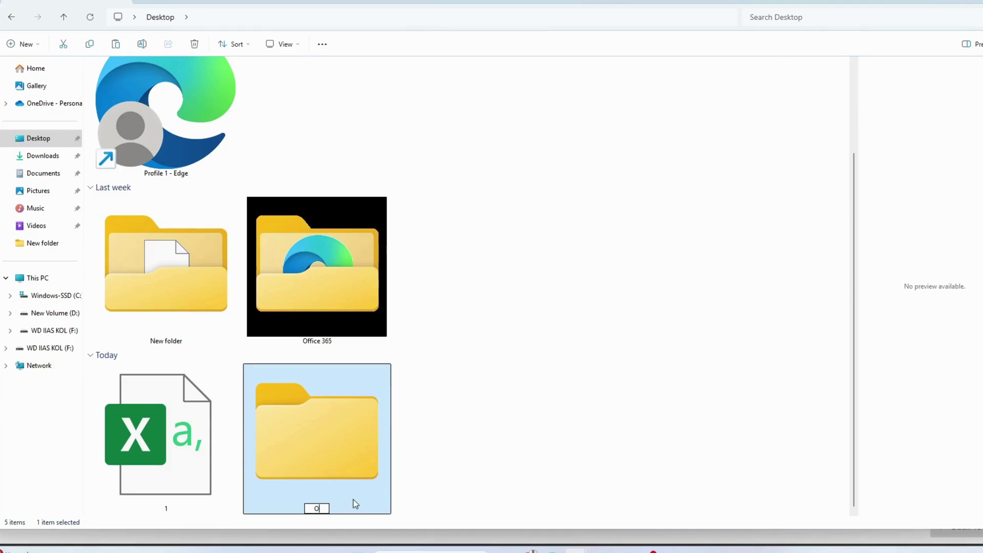
pyautogui.write('ffice')
pyautogui.click(421, 471)
pyautogui.click(347, 446)
pyautogui.doubleClick(347, 450)
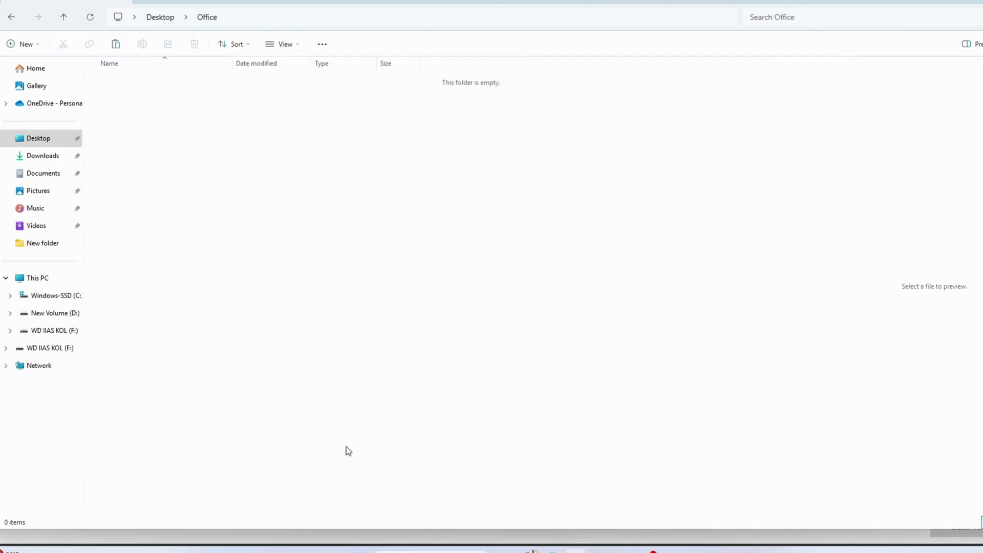
# Paste both files into the Office folder and run officedeploymenttool.
pyautogui.hotkey('ctrl', 'v')
pyautogui.click(242, 144)
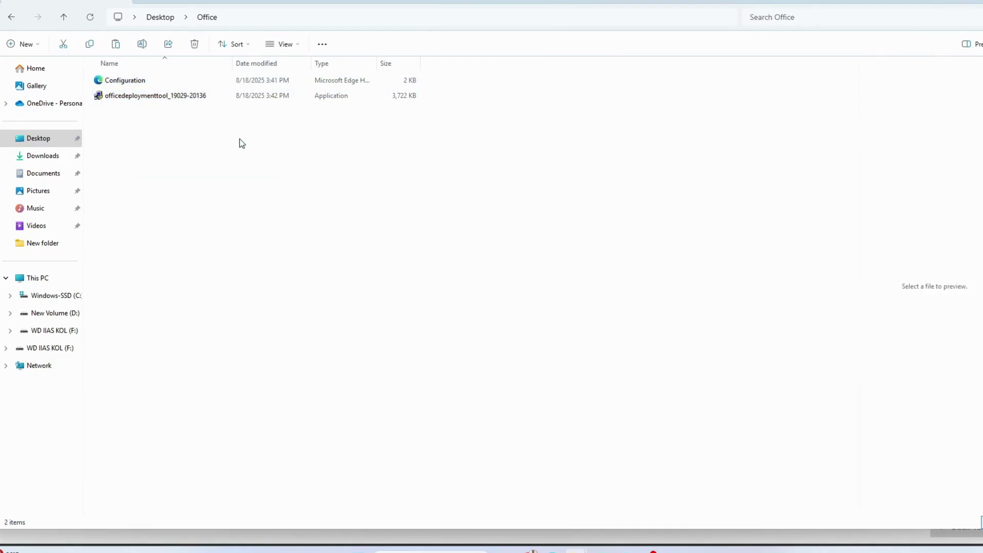
pyautogui.click(151, 98)
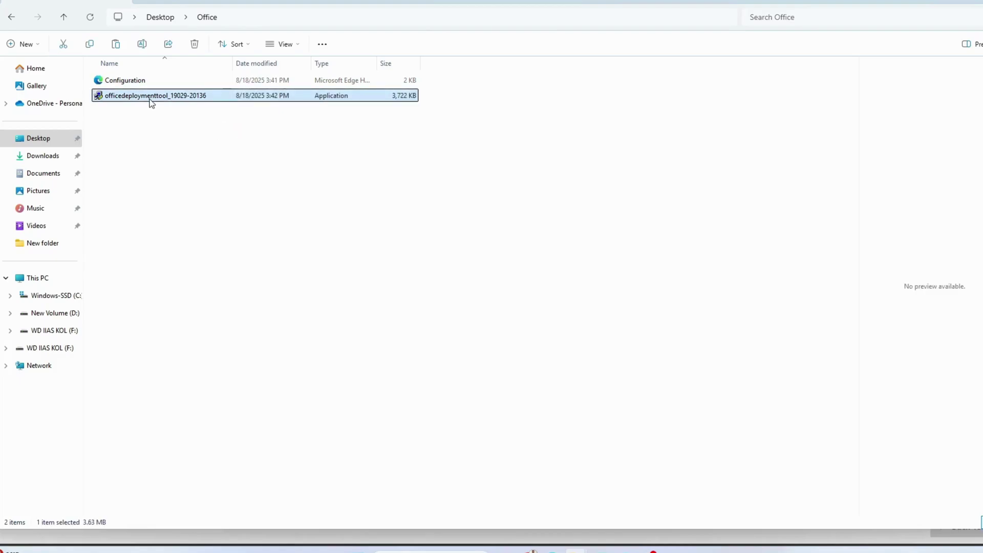
pyautogui.rightClick(150, 100)
pyautogui.click(178, 143)
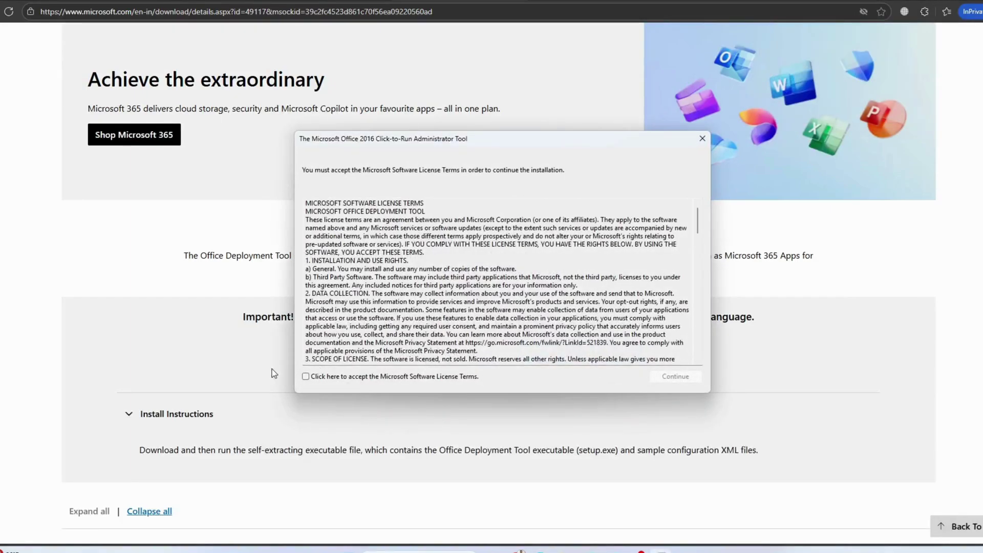
# Accept the license terms and extract the deployment files into Desktop\Office.
pyautogui.click(307, 377)
pyautogui.click(663, 380)
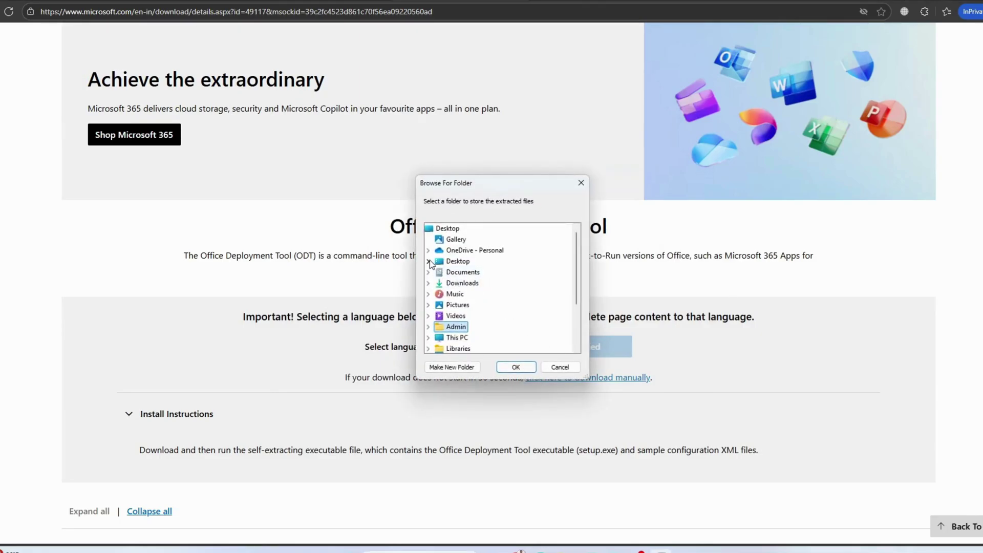
pyautogui.click(428, 261)
pyautogui.click(464, 282)
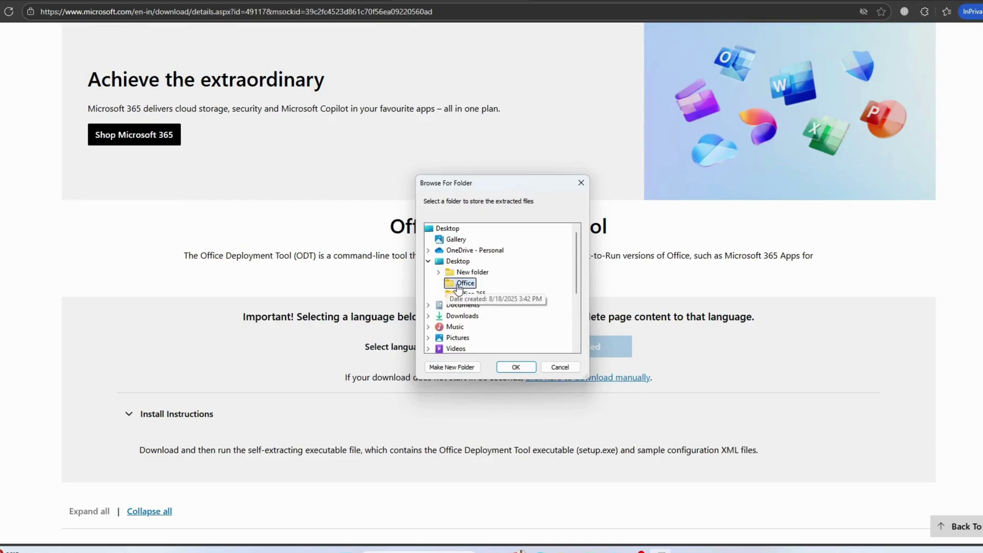
pyautogui.click(510, 367)
pyautogui.click(566, 307)
# Delete the officedeploymenttool file from the Office folder.
pyautogui.moveTo(576, 551)
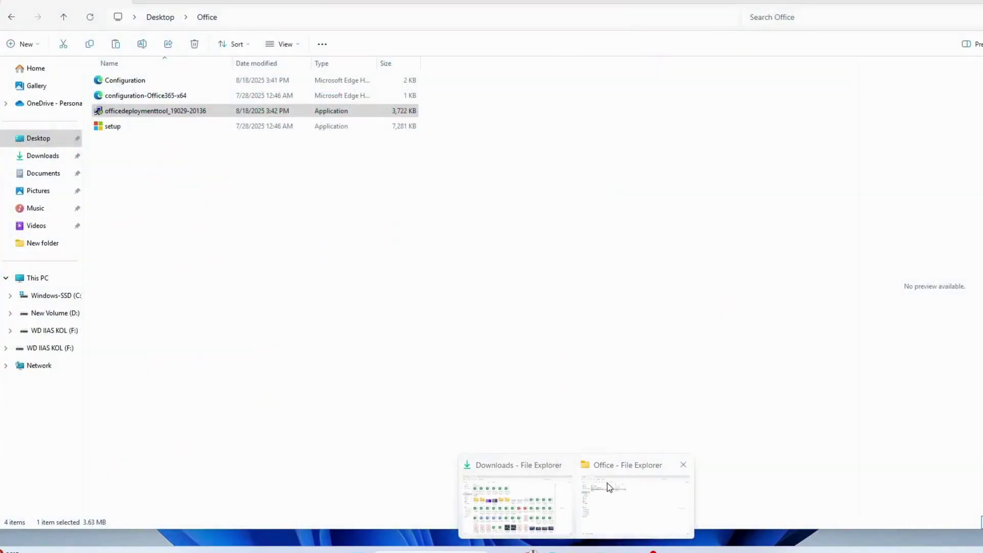
pyautogui.click(607, 483)
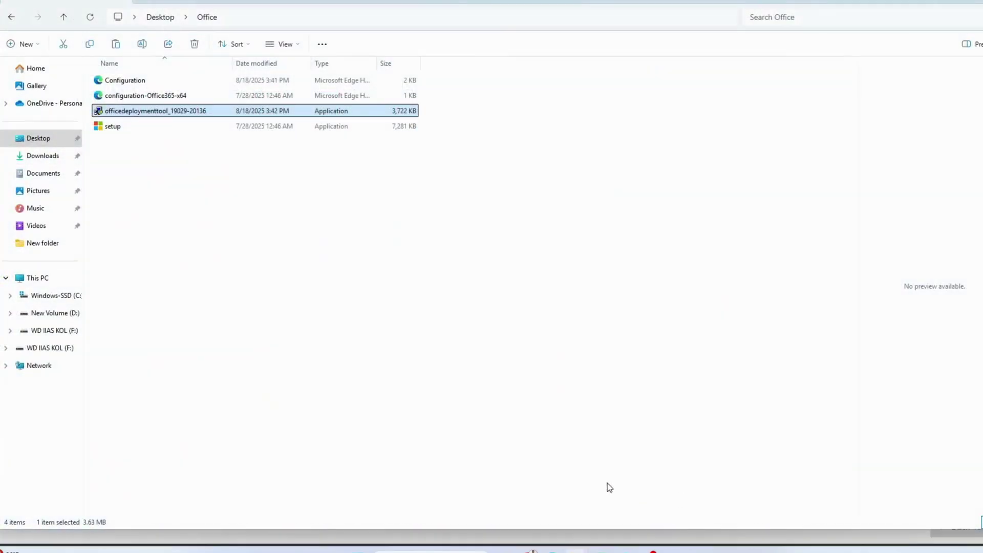
pyautogui.click(165, 166)
pyautogui.click(144, 113)
pyautogui.press('Delete')
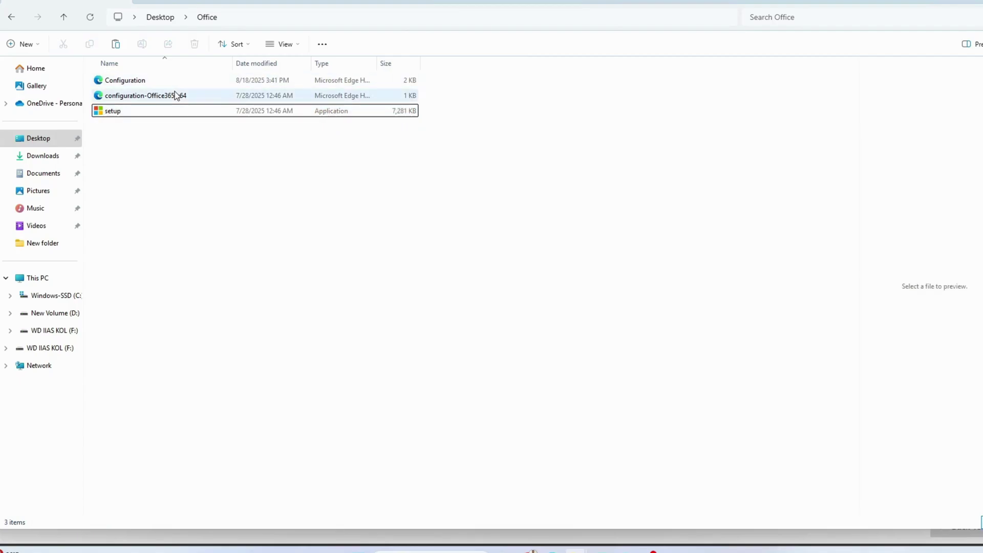
# Preview the configuration-Office365-x64 XML, then search Windows for 'cm' to find Command Prompt.
pyautogui.click(176, 96)
pyautogui.click(108, 113)
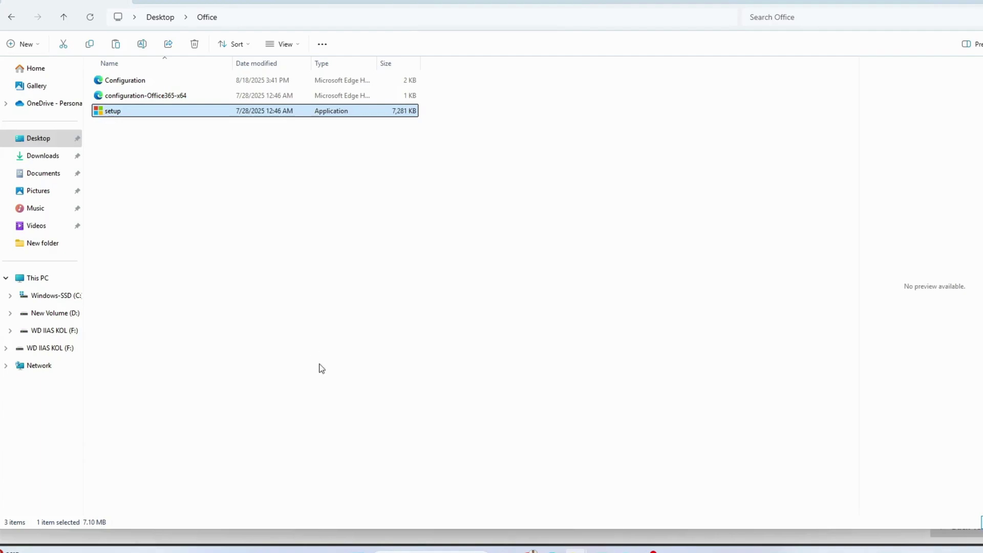
pyautogui.click(138, 97)
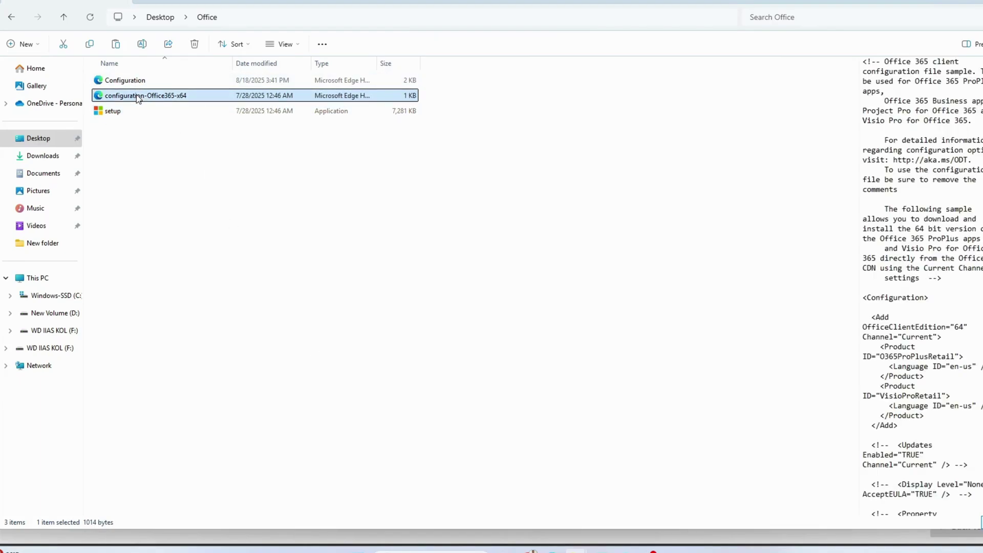
pyautogui.click(212, 188)
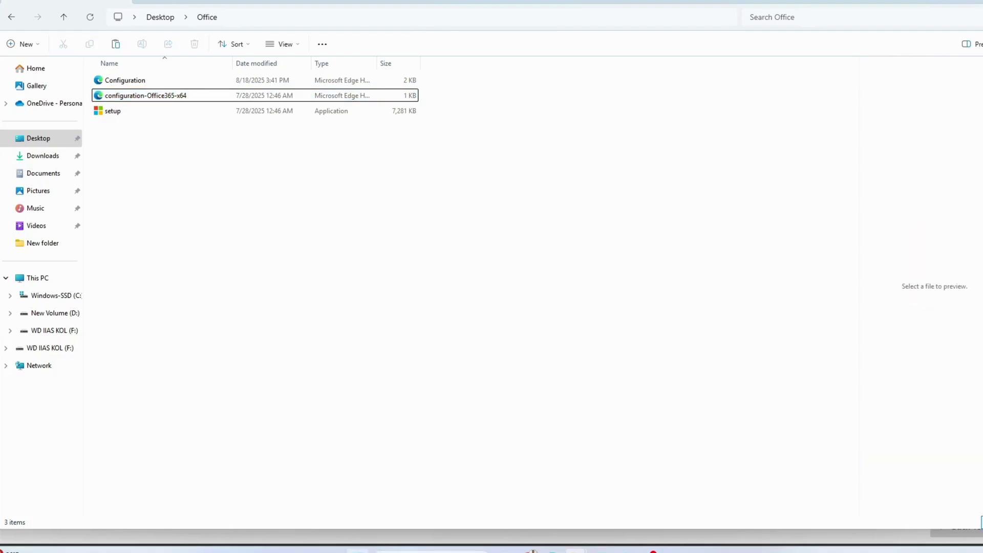
pyautogui.press('super')
pyautogui.write('cm')
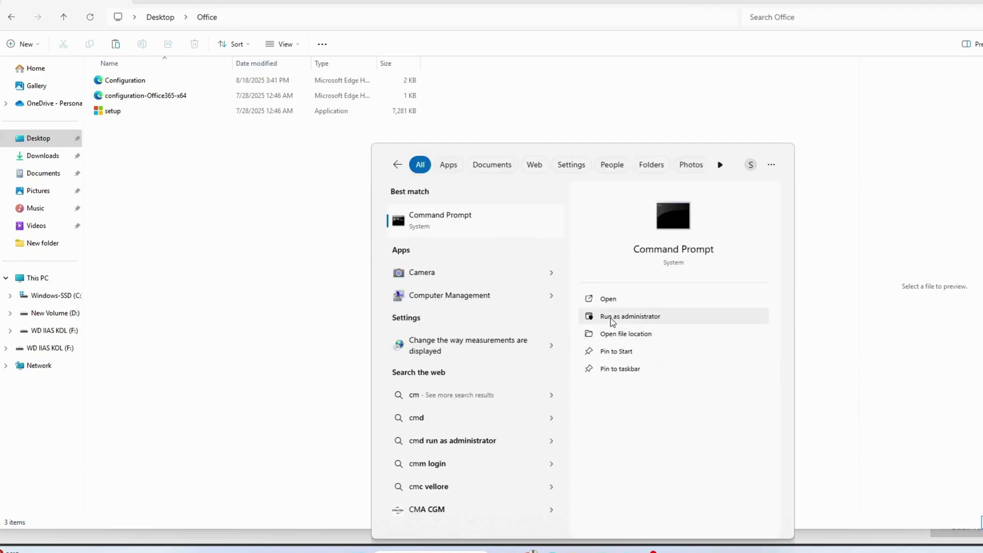
# In an administrator Command Prompt, cd into the Desktop Office folder using its copied path.
pyautogui.click(611, 318)
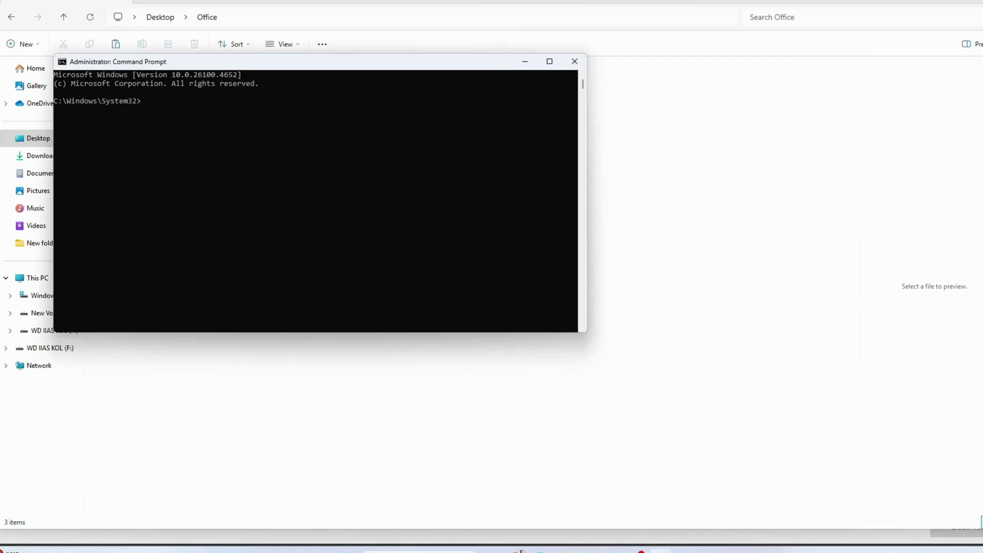
pyautogui.click(265, 16)
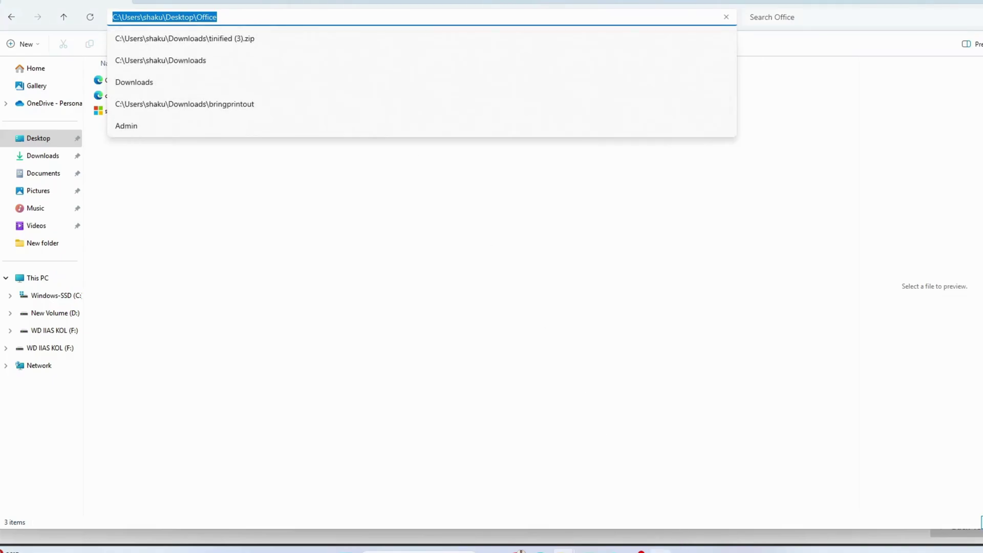
pyautogui.click(661, 551)
pyautogui.write('cd')
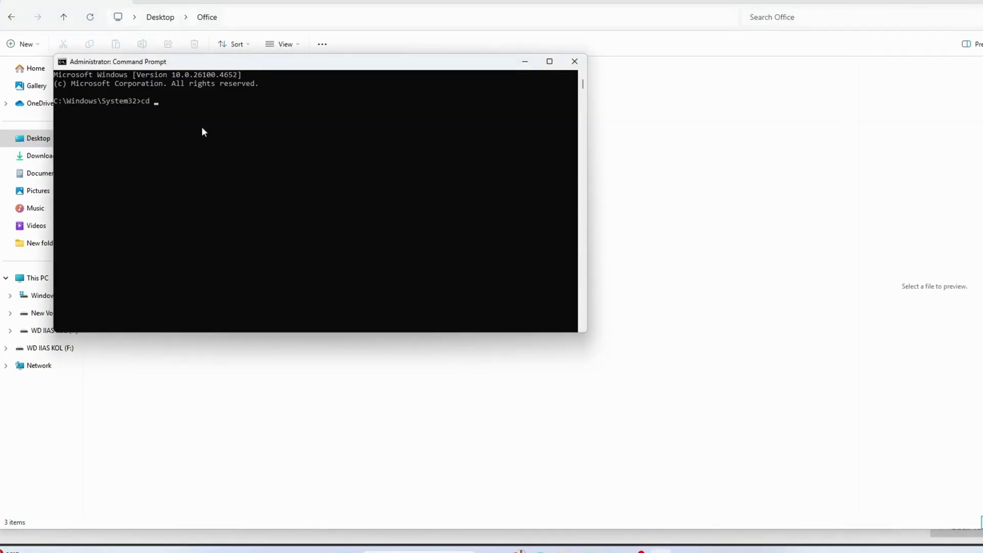
pyautogui.write('C:\\Users\\shaku\\Desktop\\Office')
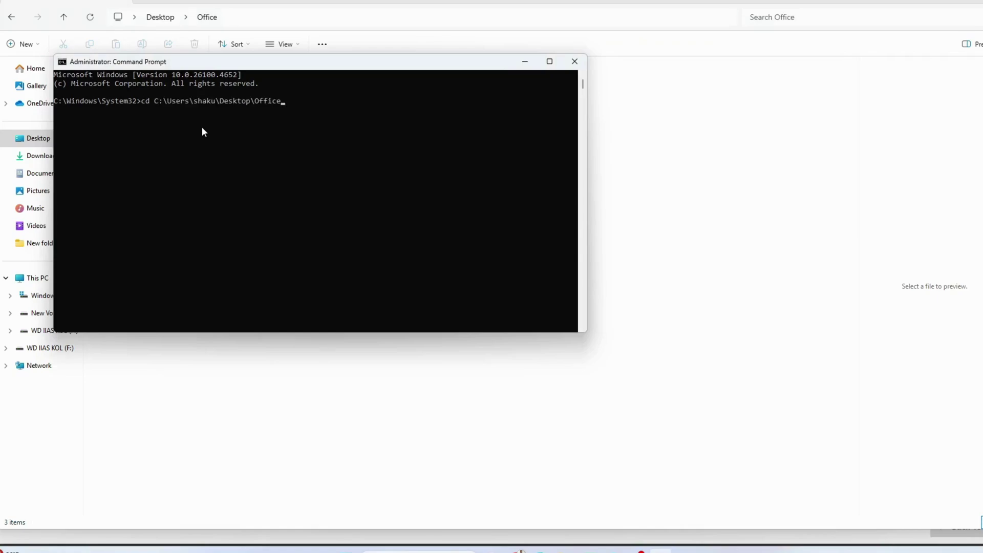
pyautogui.press('Return')
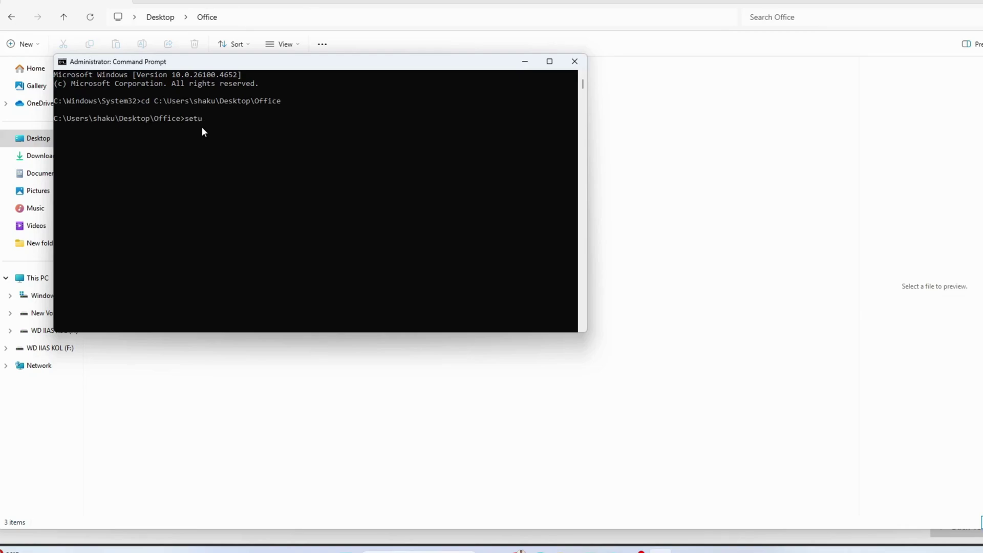
# Run 'setup.exe/configure Configuration.xml' to start the Office installation.
pyautogui.write('setup.exe/configure Configuration.xml')
pyautogui.press('Return')
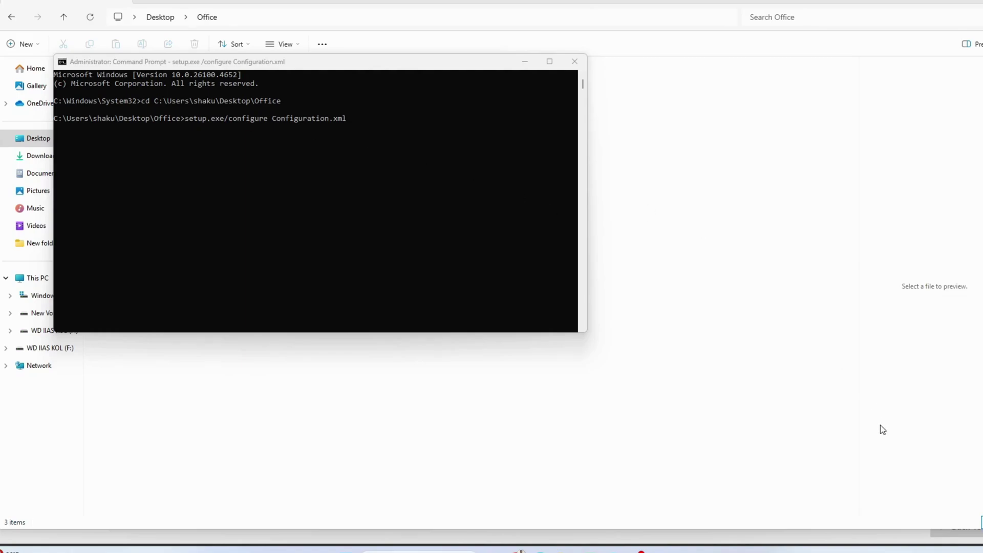
pyautogui.click(895, 549)
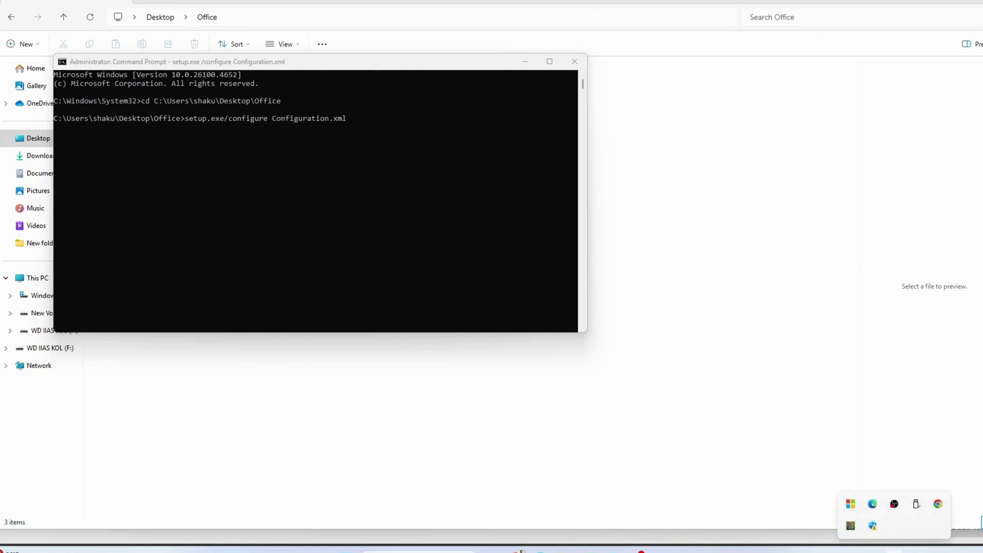
# Wait for setup.exe to finish until the "You're all set!" dialog appears.
pyautogui.moveTo(852, 506)
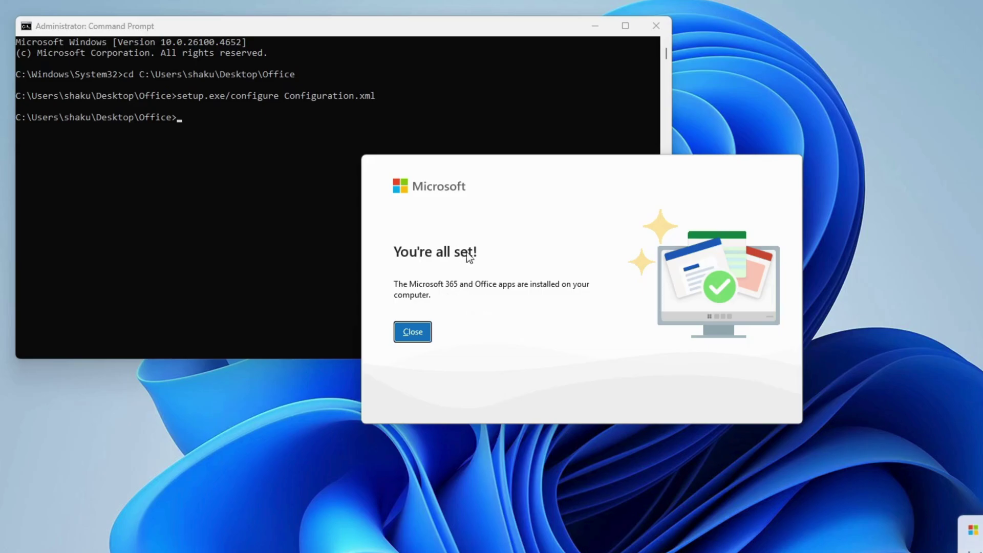
# Close the installer dialog and Command Prompt, then launch Project from a Start search for 'pr'.
pyautogui.click(416, 333)
pyautogui.click(658, 27)
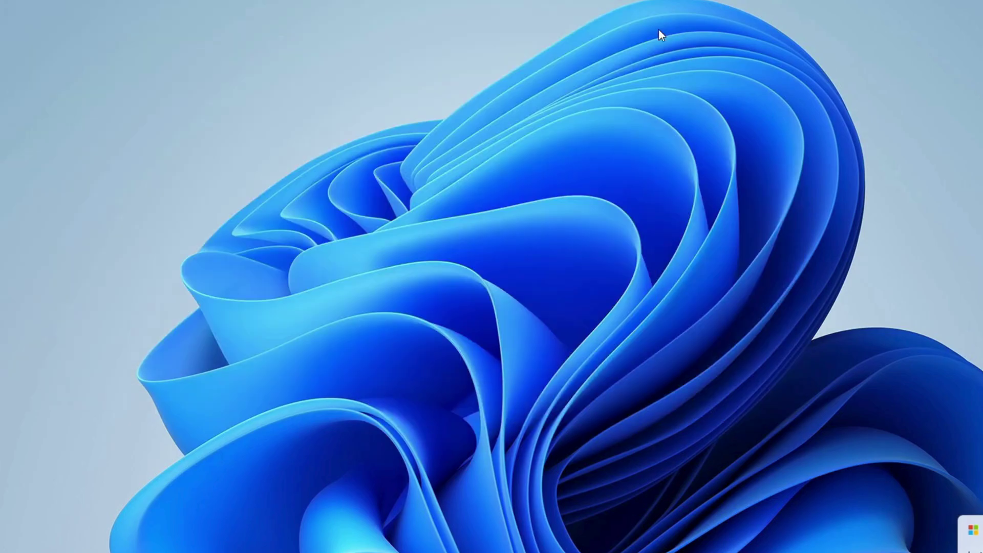
pyautogui.press('super')
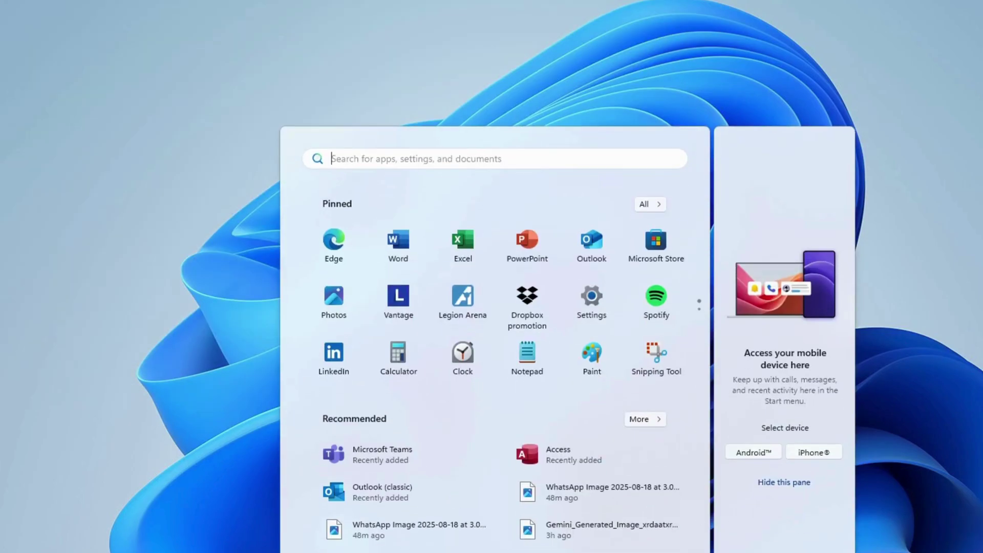
pyautogui.click(419, 161)
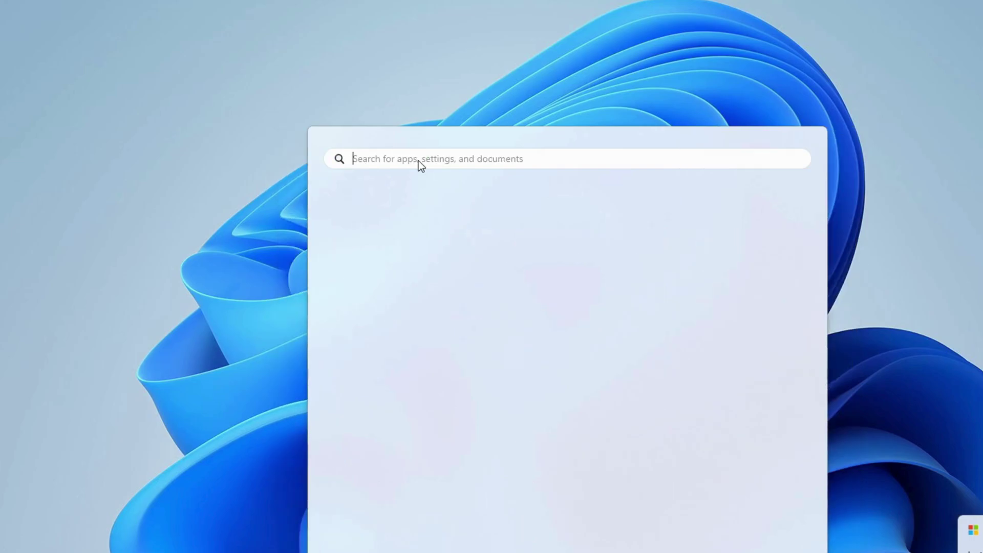
pyautogui.write('pr')
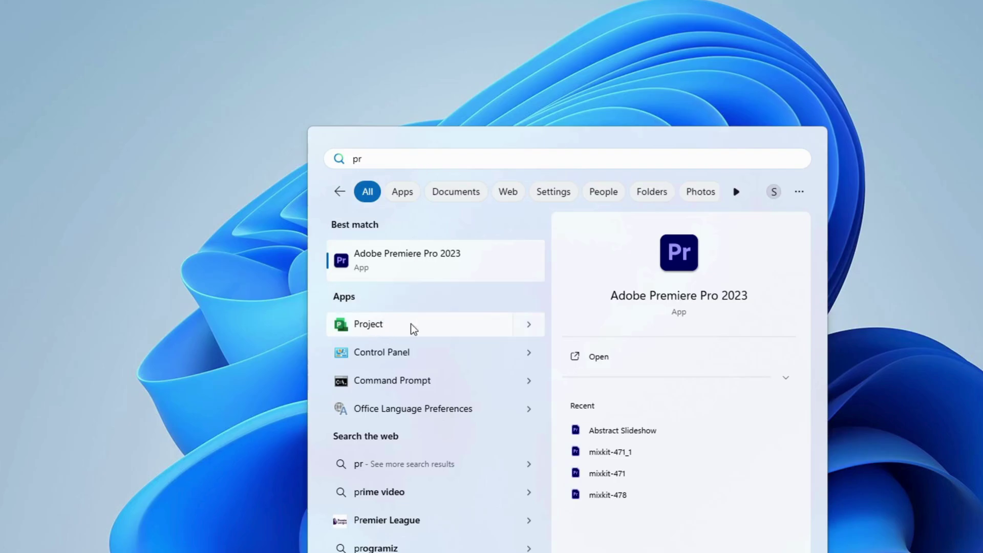
pyautogui.click(530, 325)
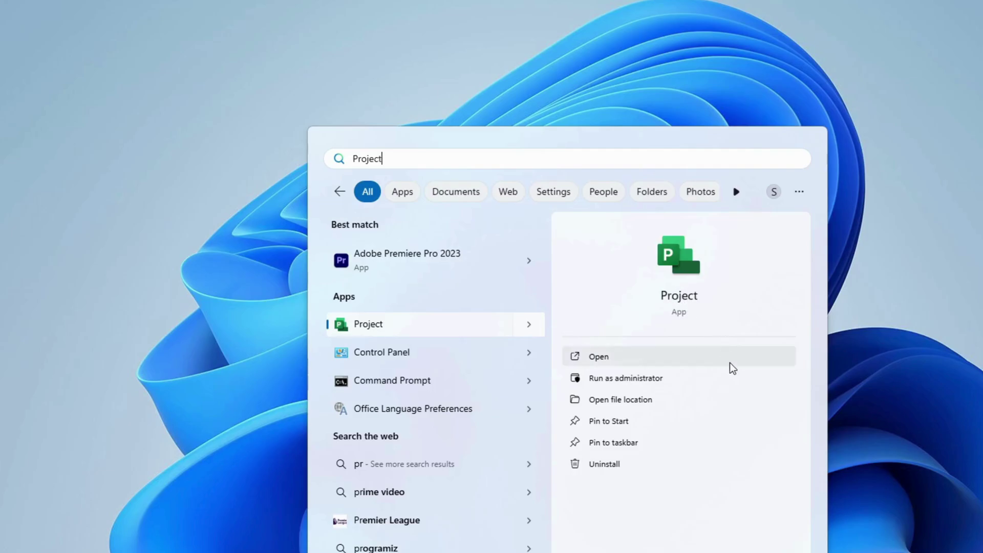
pyautogui.click(595, 359)
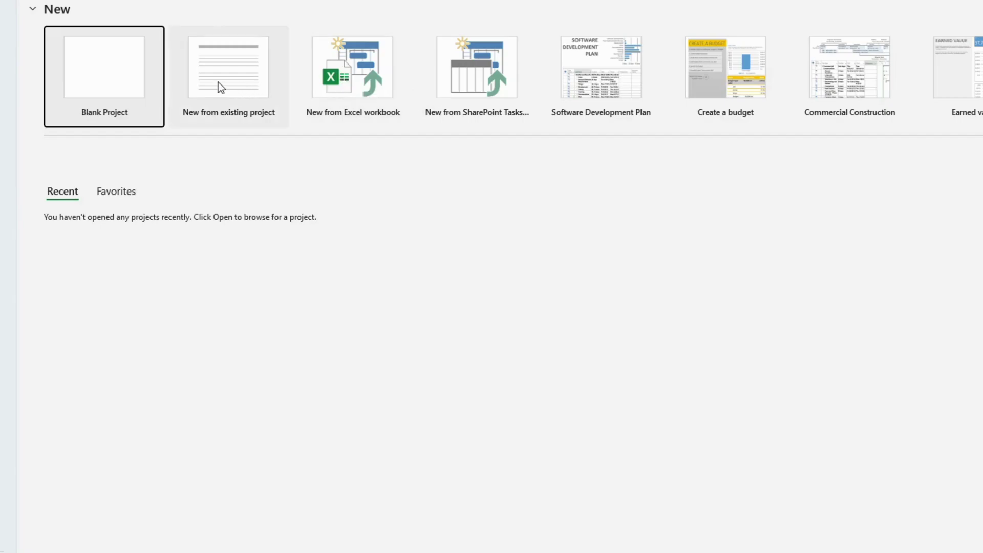
# Create a project from the Commercial Construction template, then choose Blank Project.
pyautogui.click(859, 90)
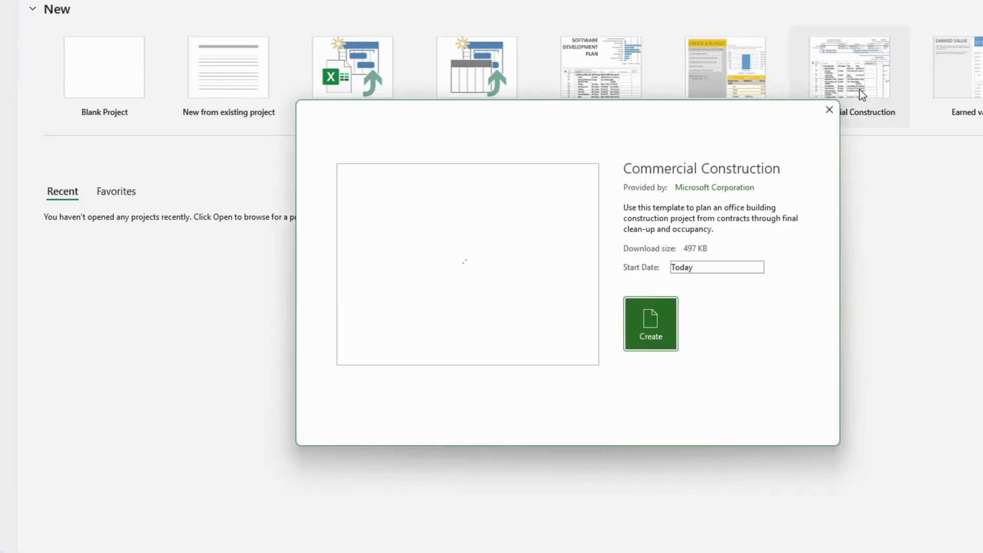
pyautogui.click(654, 331)
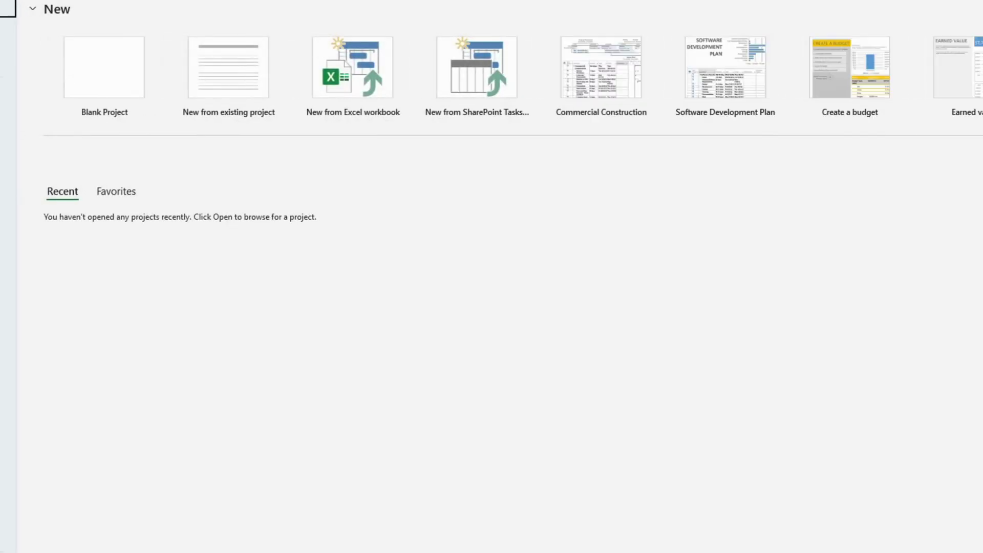
pyautogui.click(101, 76)
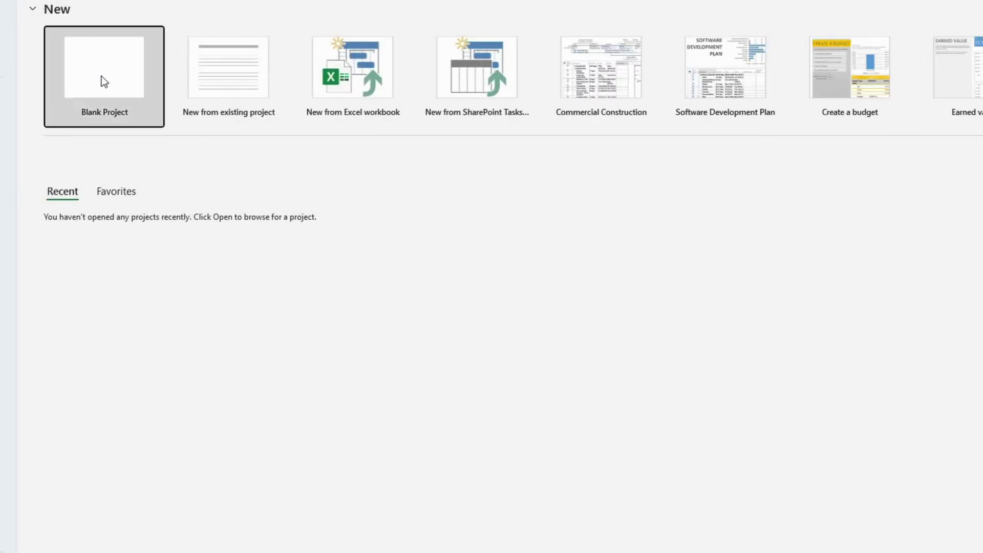